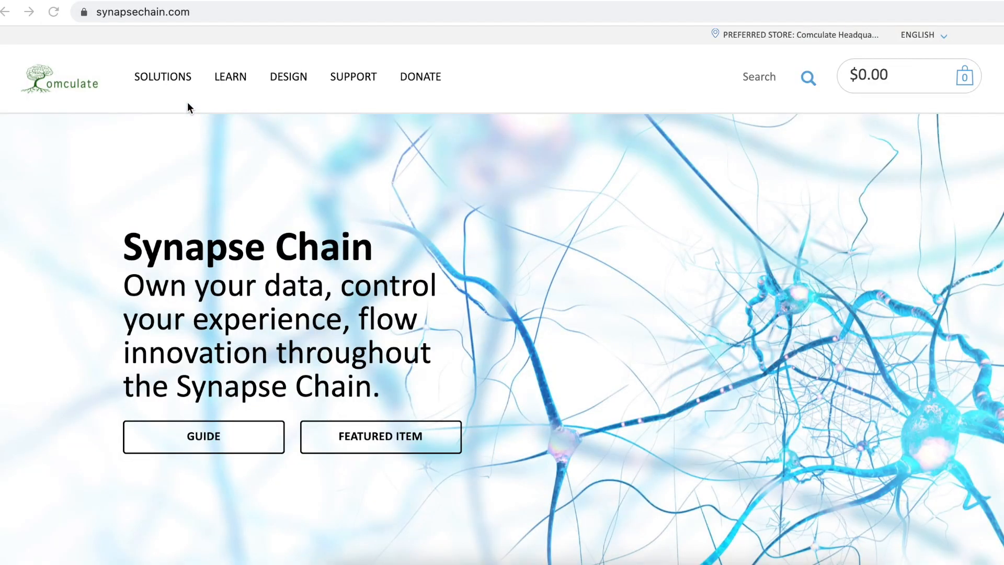
Step: Browse the Solutions, Design and Support menus and the store finder, then open Solutions > Schemas
{"action": "left_click", "coordinate": [173, 80]}
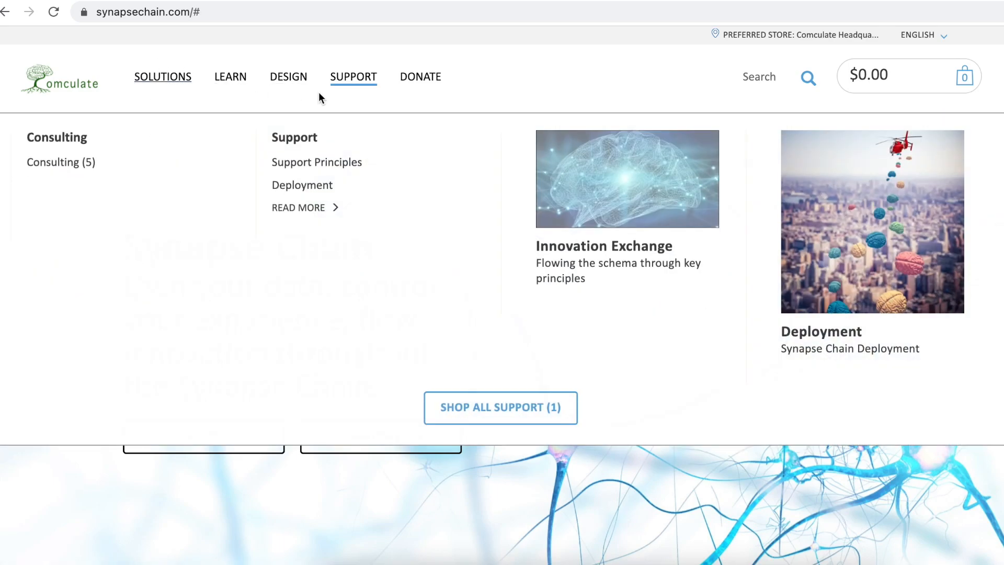
{"action": "mouse_move", "coordinate": [299, 85]}
{"action": "mouse_move", "coordinate": [341, 87]}
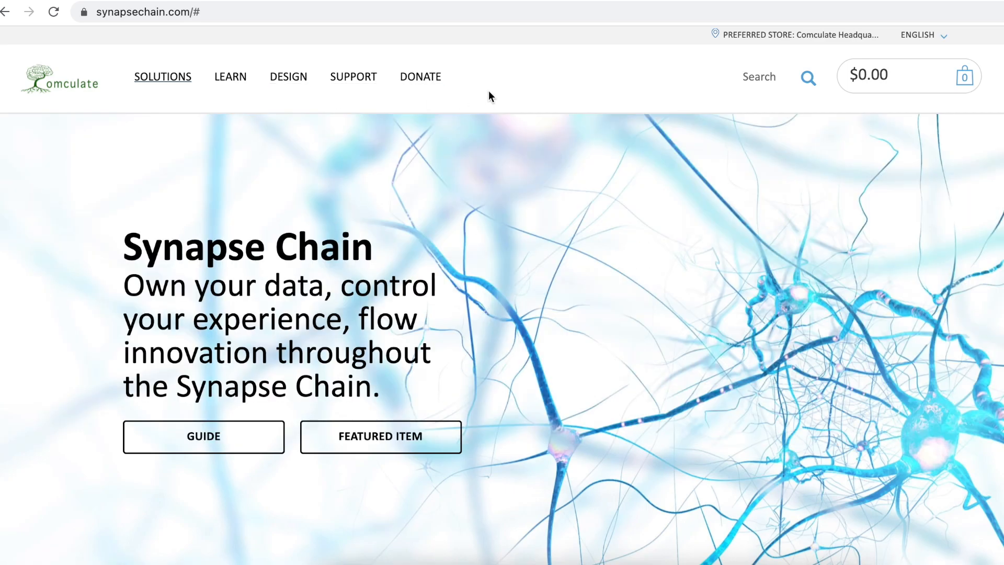
{"action": "left_click", "coordinate": [758, 35]}
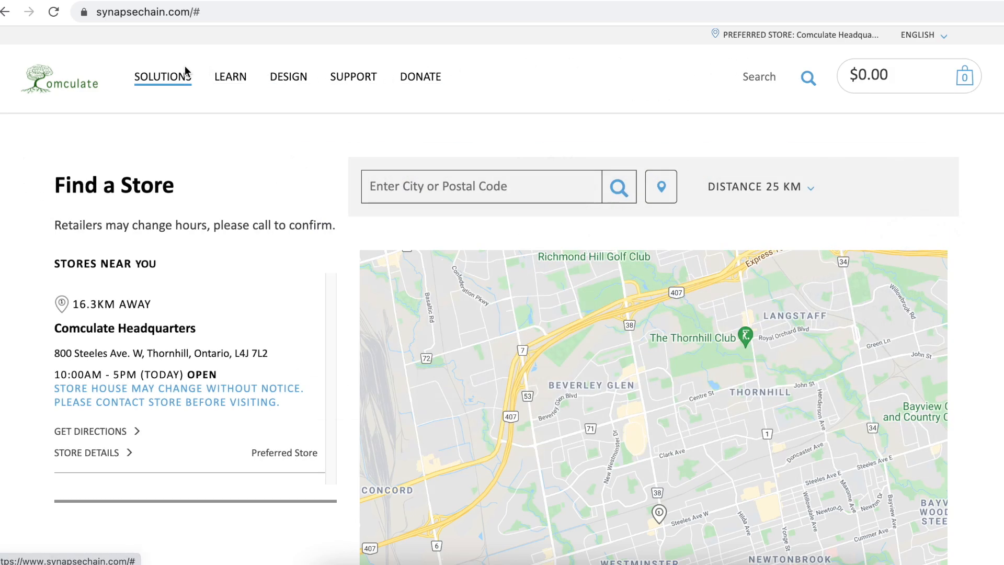
{"action": "mouse_move", "coordinate": [174, 78]}
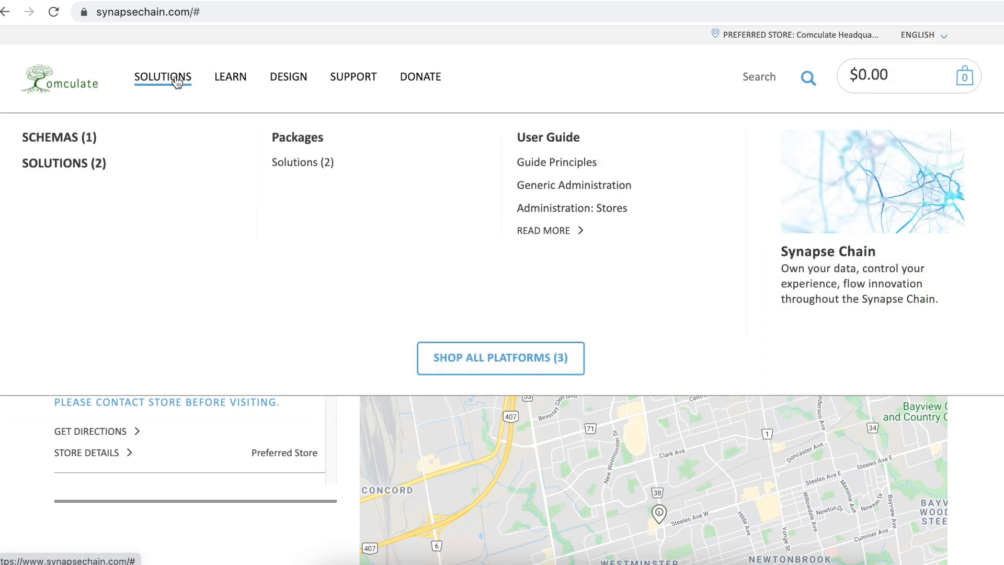
{"action": "left_click", "coordinate": [79, 139]}
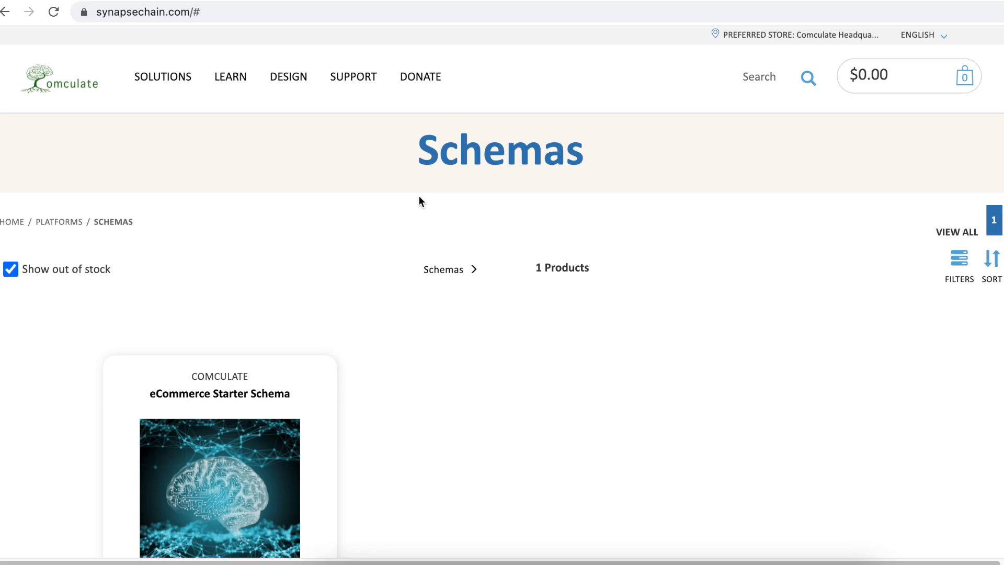
Step: Search the site for 'Schema', replace the term with 'Solution', then close the results
{"action": "left_click", "coordinate": [760, 79]}
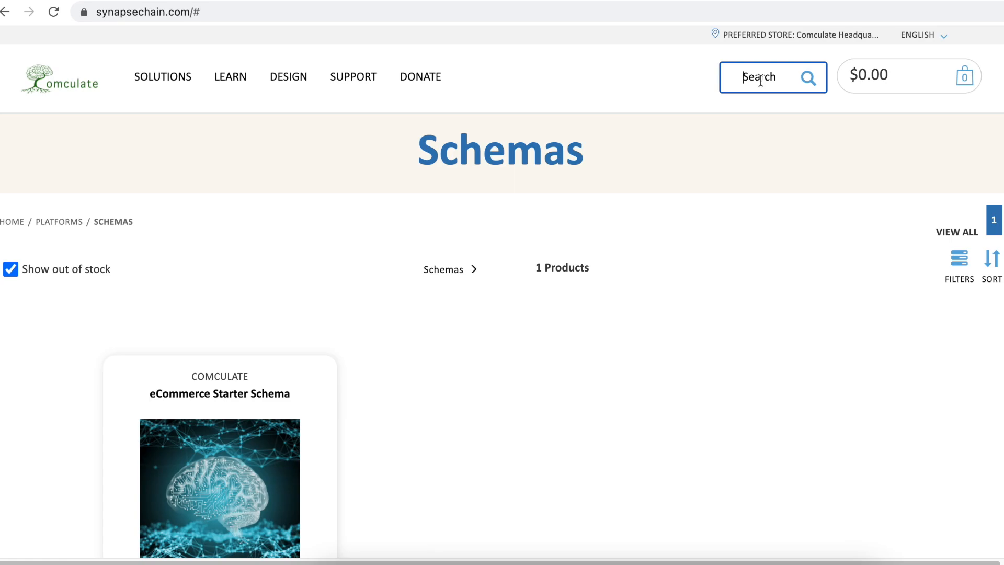
{"action": "type", "text": "Schema"}
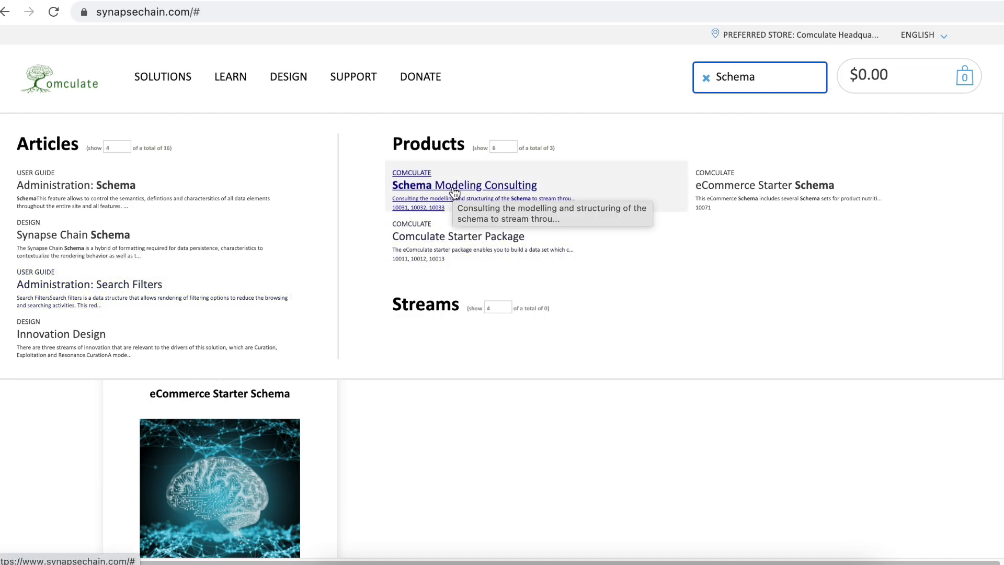
{"action": "double_click", "coordinate": [740, 78]}
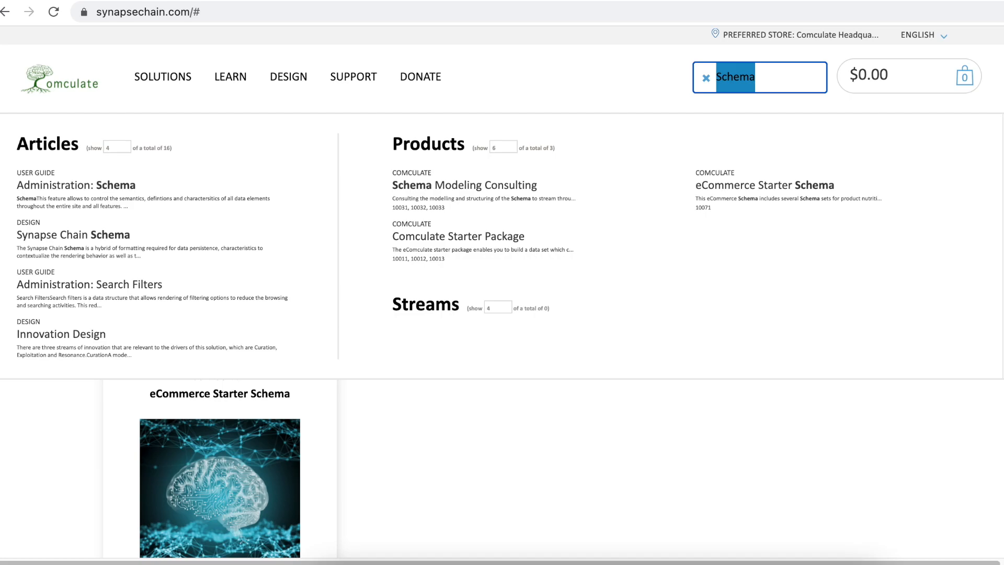
{"action": "type", "text": "Solution"}
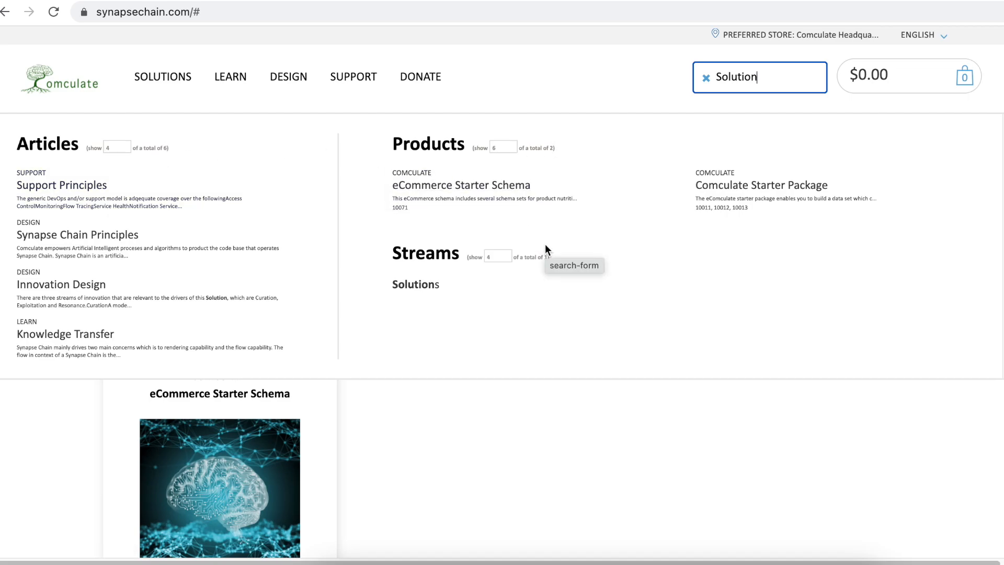
{"action": "left_click", "coordinate": [527, 420]}
Step: Open the eCommerce Starter Schema product page and select size 1
{"action": "left_click", "coordinate": [210, 393]}
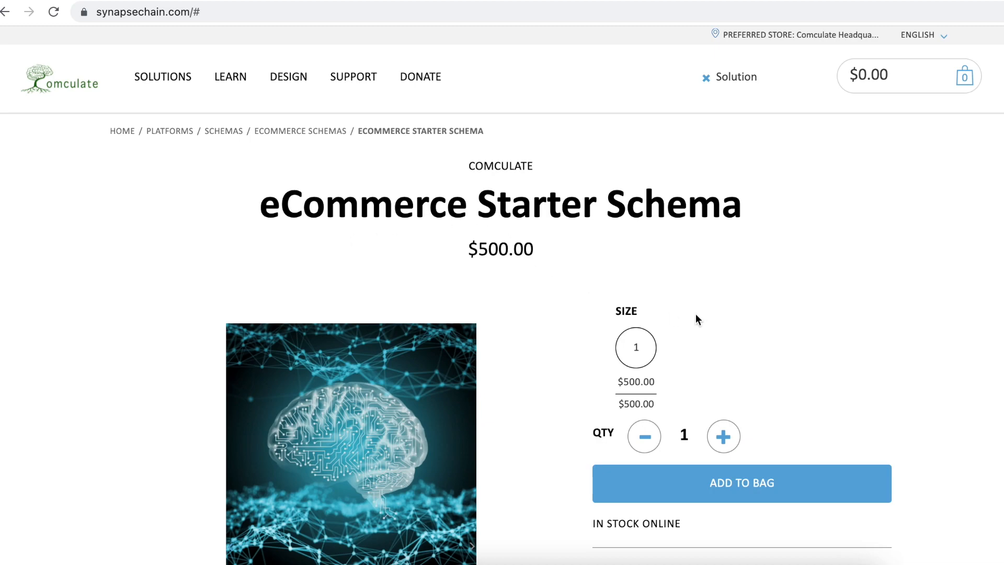
{"action": "scroll", "coordinate": [648, 281], "scroll_direction": "down", "scroll_amount": 3}
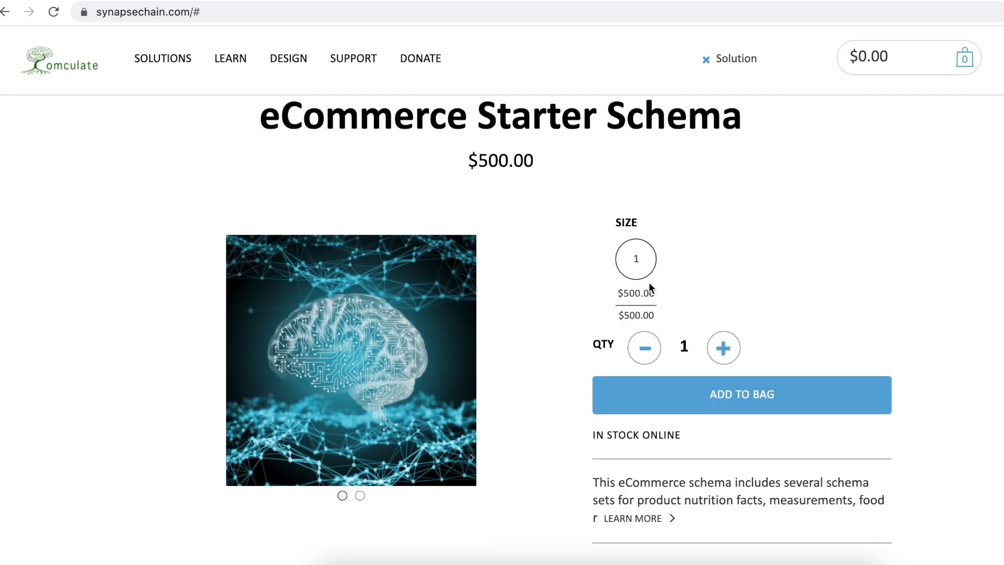
{"action": "left_click", "coordinate": [637, 260]}
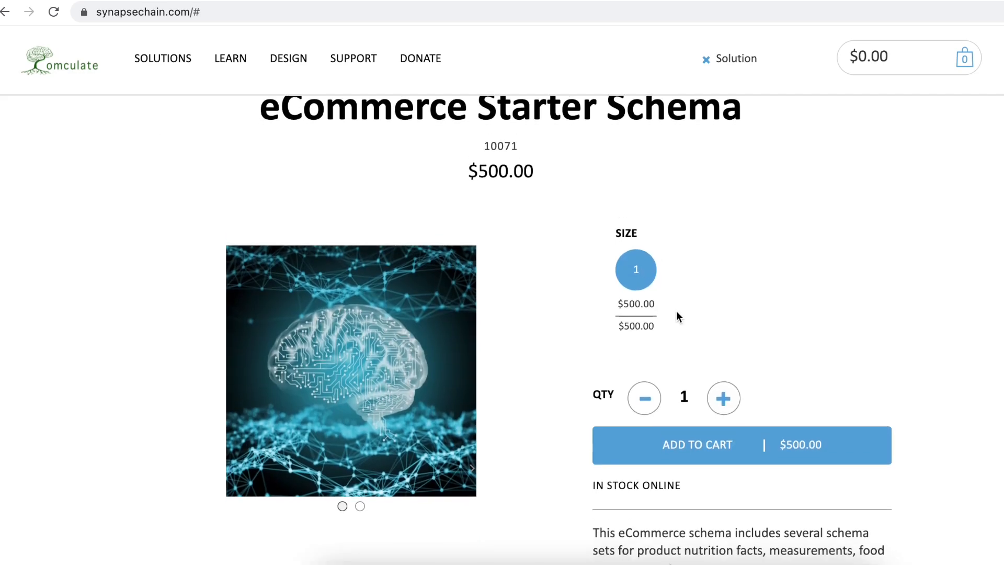
Step: Scroll through the product's About This Product, Recently Viewed and footer sections
{"action": "scroll", "coordinate": [677, 316], "scroll_direction": "down", "scroll_amount": 5}
{"action": "scroll", "coordinate": [676, 313], "scroll_direction": "down", "scroll_amount": 4}
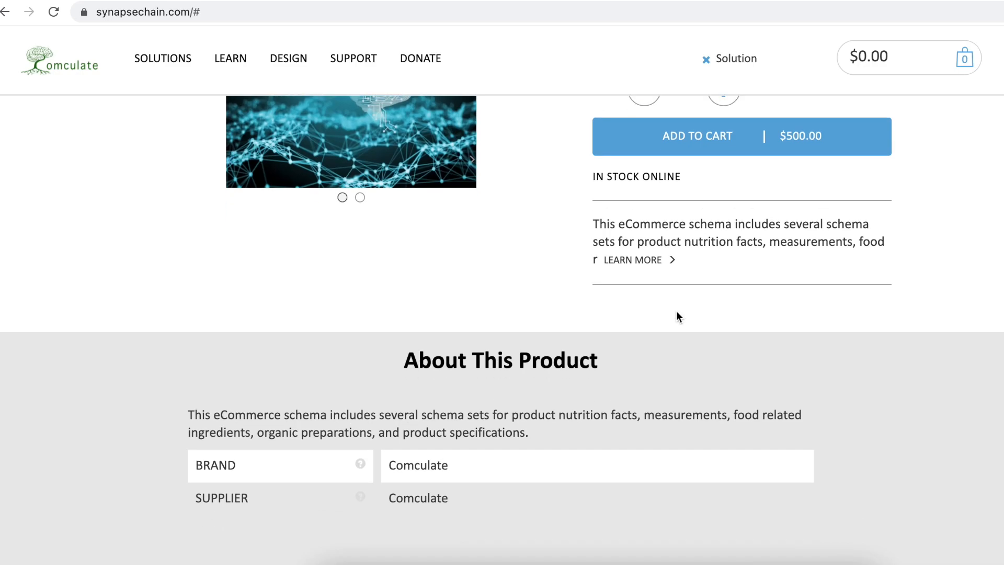
{"action": "scroll", "coordinate": [678, 317], "scroll_direction": "down", "scroll_amount": 4}
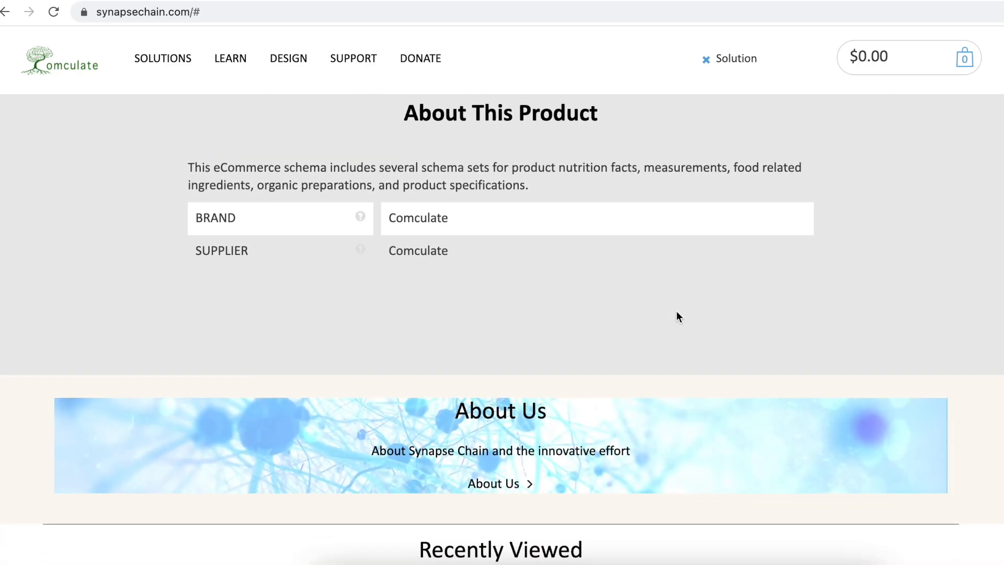
{"action": "scroll", "coordinate": [677, 312], "scroll_direction": "down", "scroll_amount": 8}
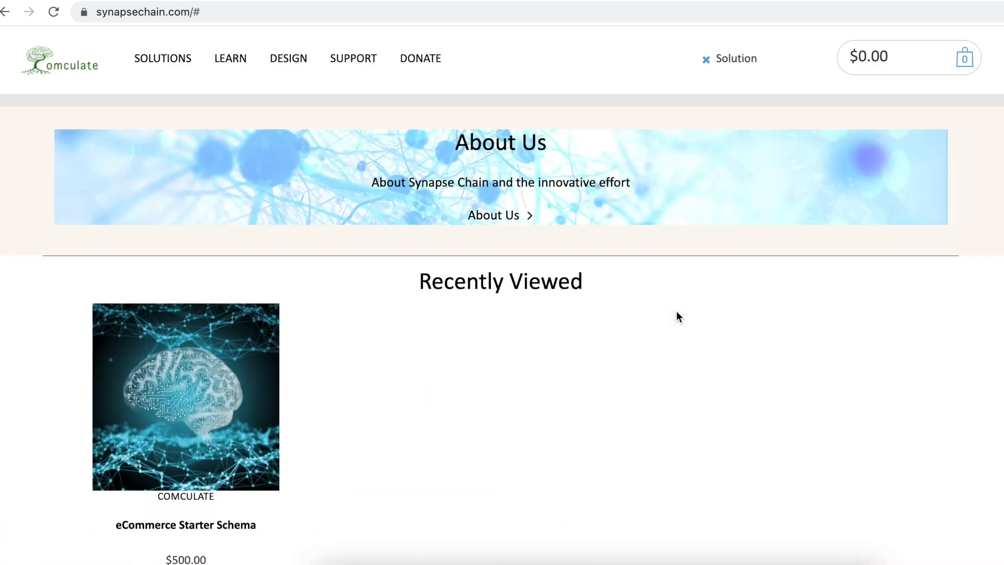
{"action": "scroll", "coordinate": [677, 314], "scroll_direction": "down", "scroll_amount": 11}
{"action": "scroll", "coordinate": [678, 314], "scroll_direction": "up", "scroll_amount": 14}
{"action": "scroll", "coordinate": [678, 314], "scroll_direction": "up", "scroll_amount": 10}
{"action": "scroll", "coordinate": [677, 313], "scroll_direction": "down", "scroll_amount": 20}
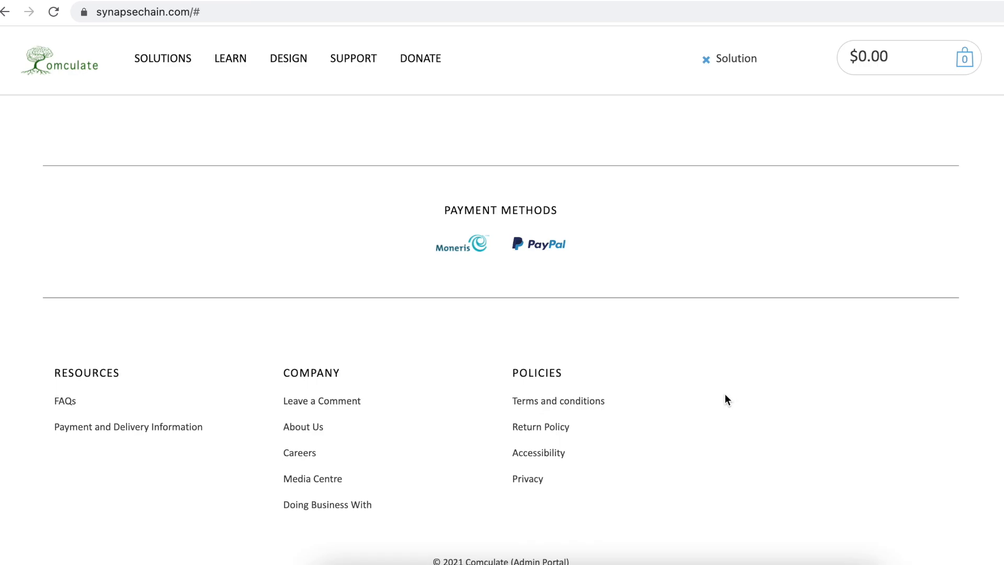
{"action": "scroll", "coordinate": [725, 395], "scroll_direction": "up", "scroll_amount": 20}
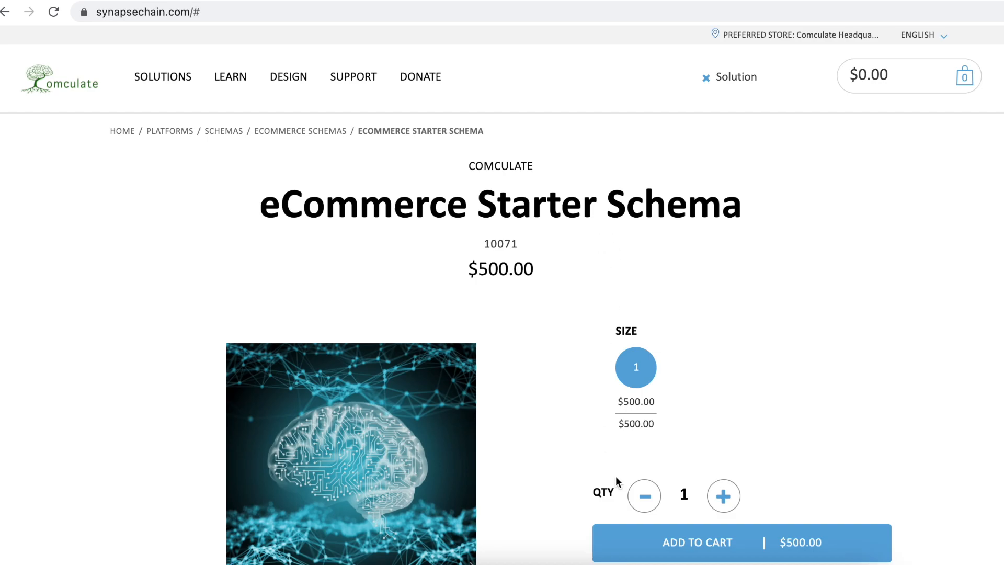
{"action": "scroll", "coordinate": [616, 476], "scroll_direction": "down", "scroll_amount": 20}
{"action": "scroll", "coordinate": [690, 403], "scroll_direction": "down", "scroll_amount": 5}
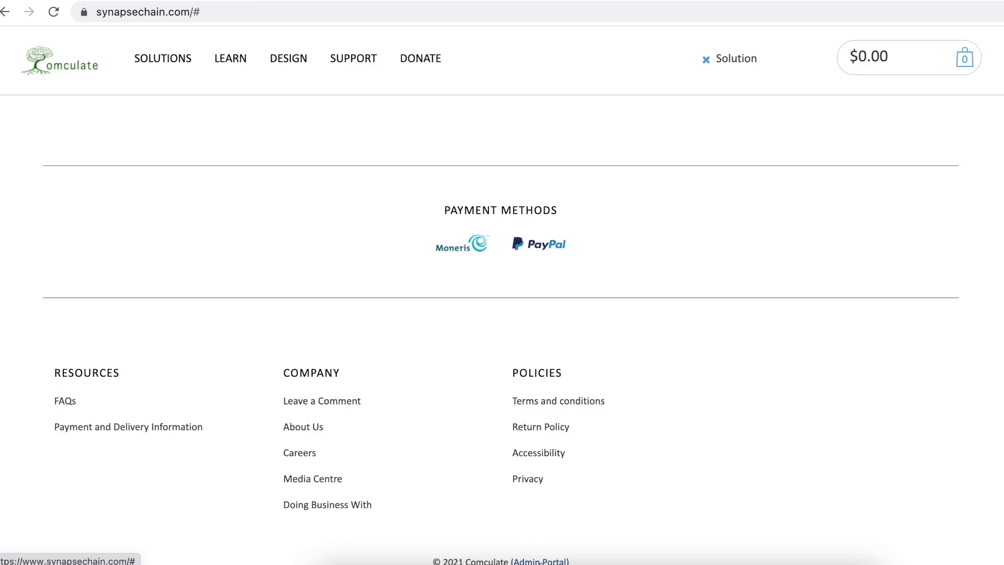
{"action": "left_click", "coordinate": [549, 561]}
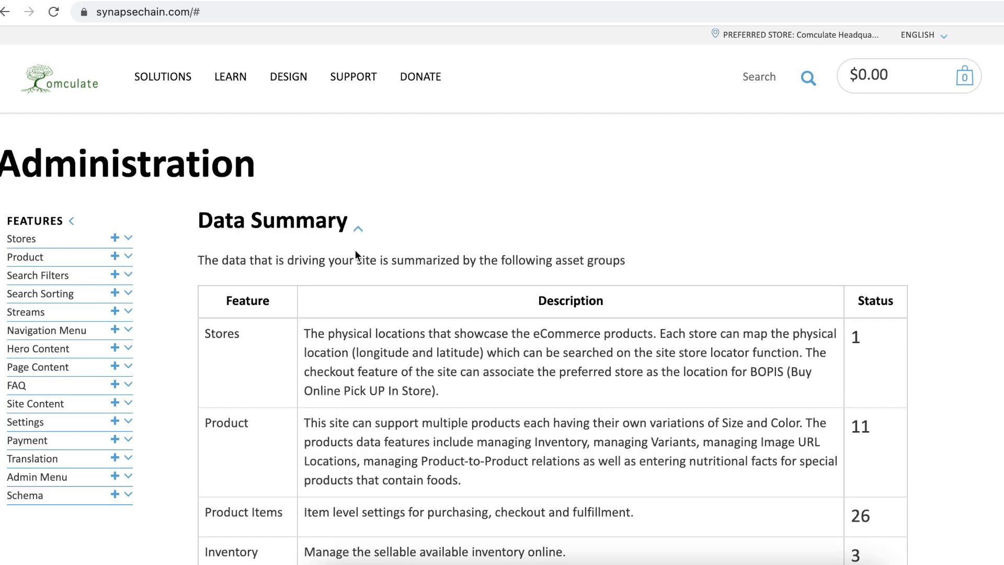
{"action": "scroll", "coordinate": [450, 288], "scroll_direction": "down", "scroll_amount": 5}
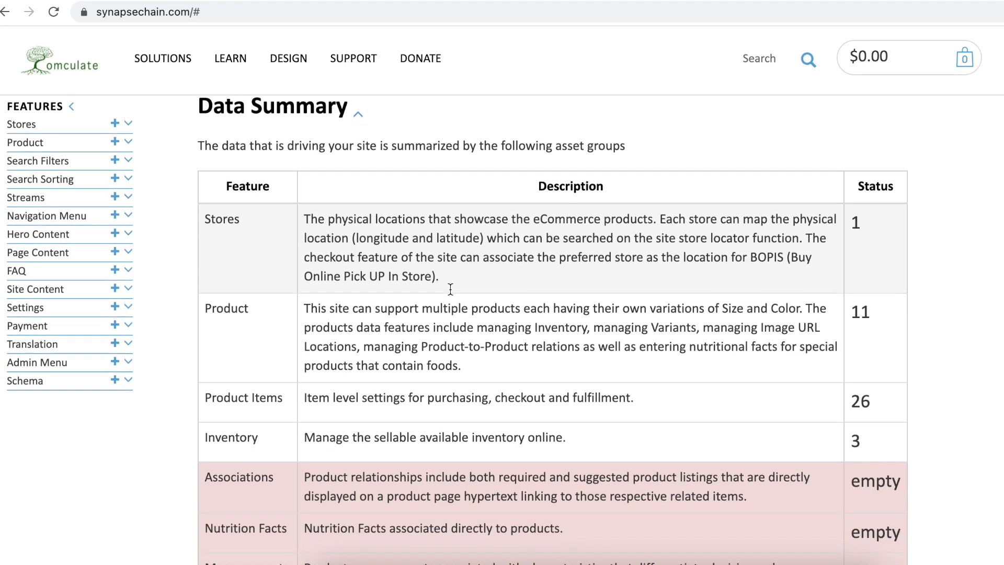
{"action": "scroll", "coordinate": [450, 288], "scroll_direction": "down", "scroll_amount": 8}
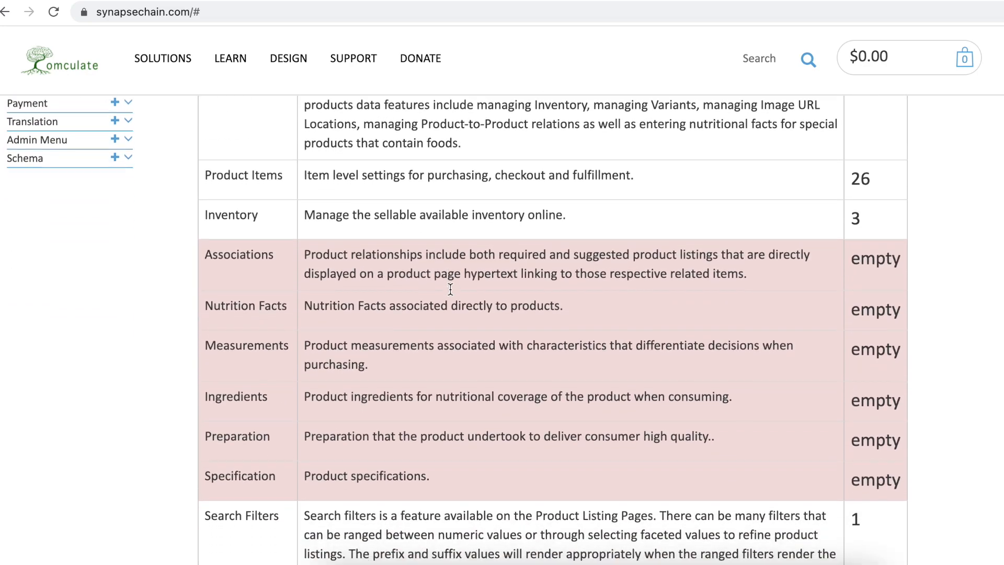
{"action": "scroll", "coordinate": [449, 288], "scroll_direction": "down", "scroll_amount": 12}
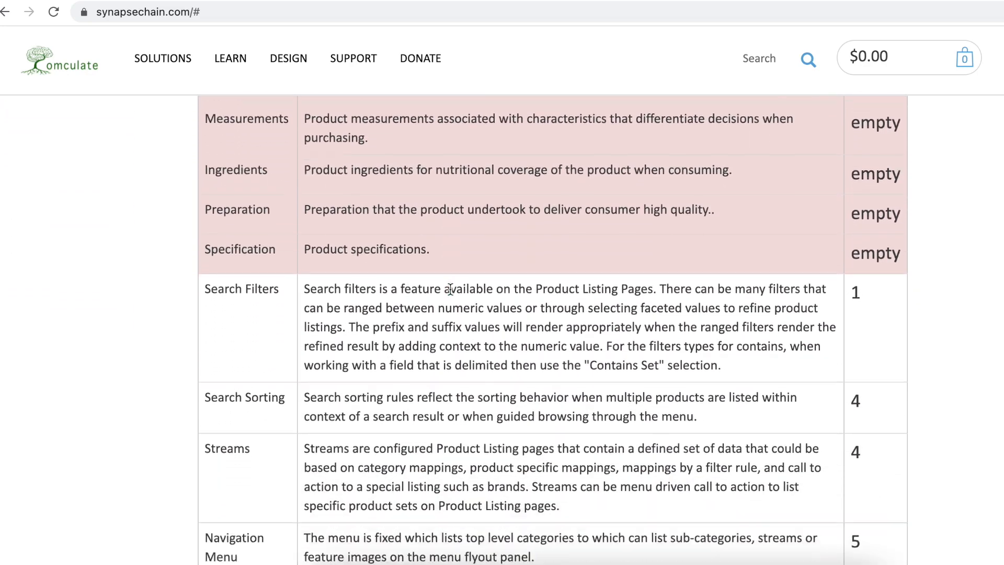
{"action": "scroll", "coordinate": [450, 289], "scroll_direction": "down", "scroll_amount": 1}
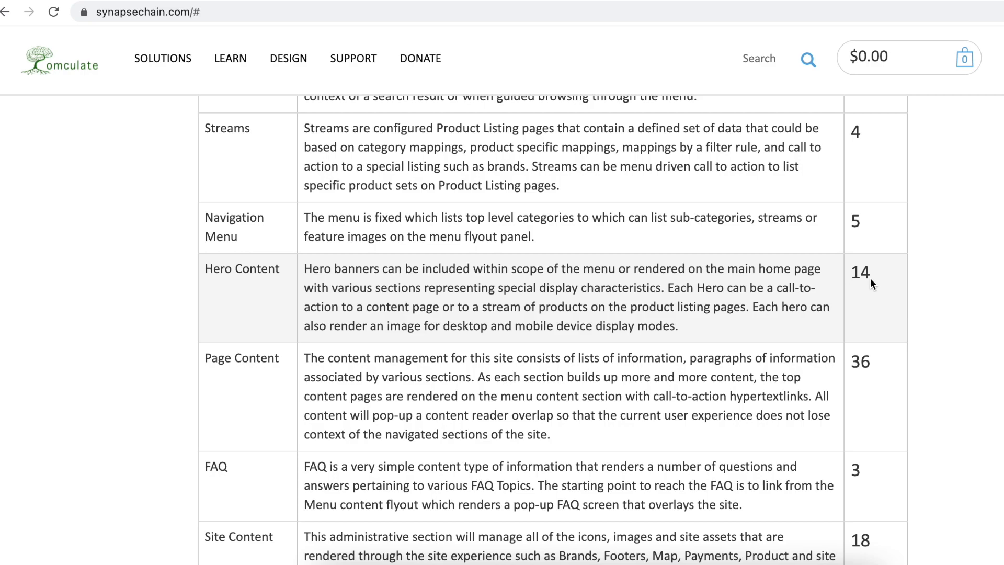
{"action": "scroll", "coordinate": [870, 281], "scroll_direction": "down", "scroll_amount": 6}
{"action": "scroll", "coordinate": [870, 279], "scroll_direction": "down", "scroll_amount": 7}
{"action": "scroll", "coordinate": [870, 278], "scroll_direction": "up", "scroll_amount": 13}
{"action": "scroll", "coordinate": [870, 279], "scroll_direction": "up", "scroll_amount": 20}
{"action": "scroll", "coordinate": [870, 278], "scroll_direction": "up", "scroll_amount": 3}
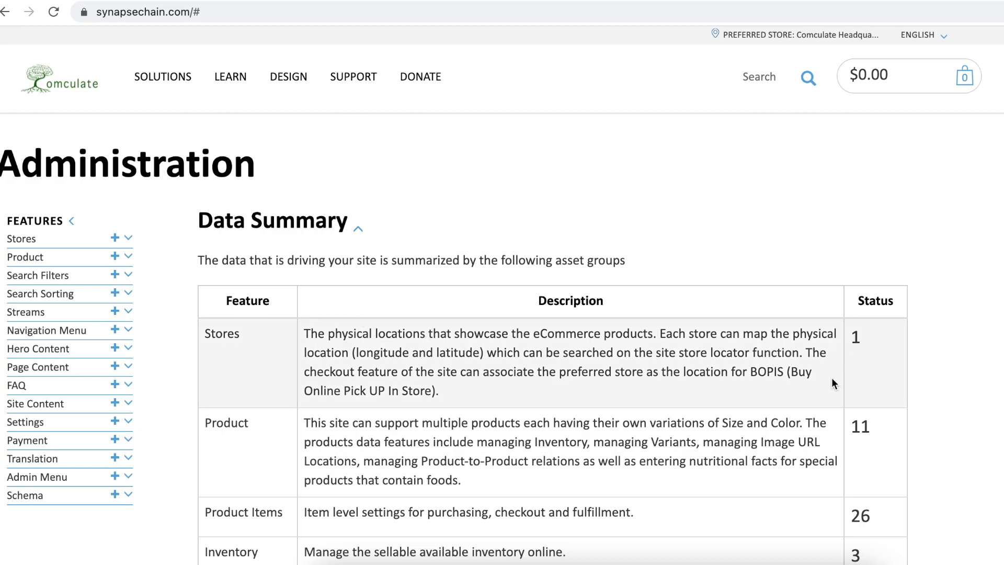
{"action": "scroll", "coordinate": [832, 379], "scroll_direction": "down", "scroll_amount": 4}
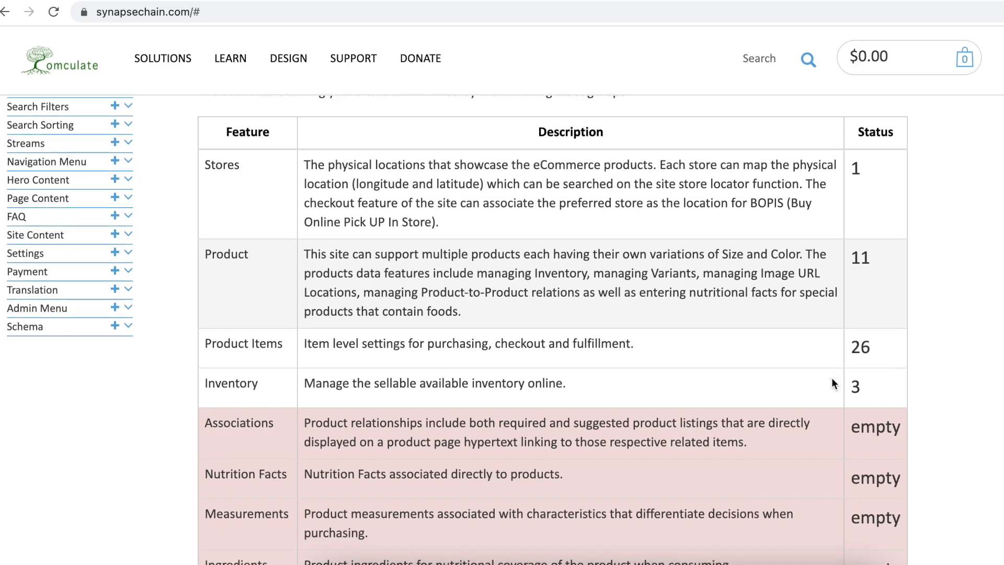
{"action": "scroll", "coordinate": [831, 378], "scroll_direction": "down", "scroll_amount": 10}
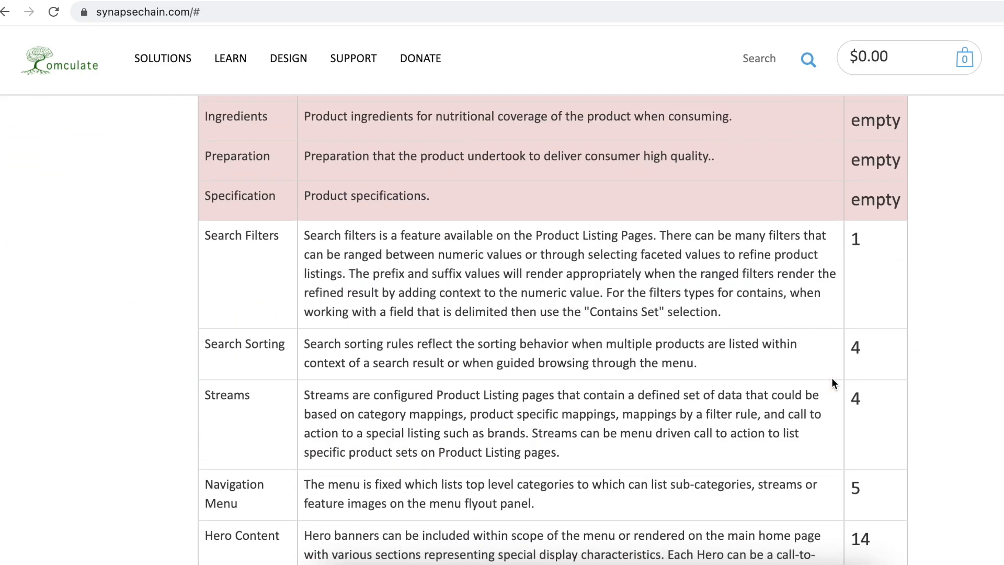
{"action": "scroll", "coordinate": [832, 380], "scroll_direction": "down", "scroll_amount": 15}
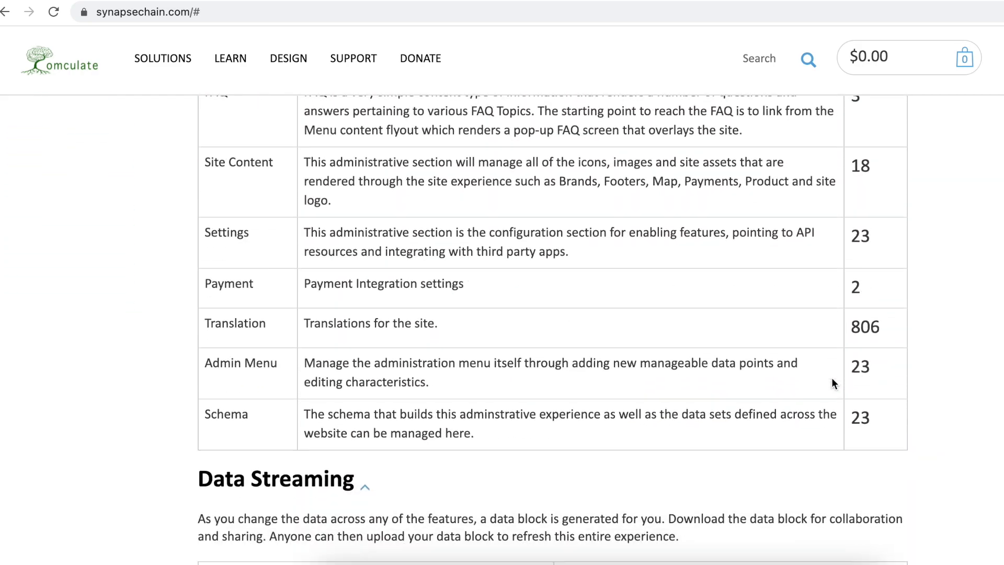
{"action": "scroll", "coordinate": [693, 315], "scroll_direction": "up", "scroll_amount": 20}
{"action": "scroll", "coordinate": [694, 314], "scroll_direction": "up", "scroll_amount": 12}
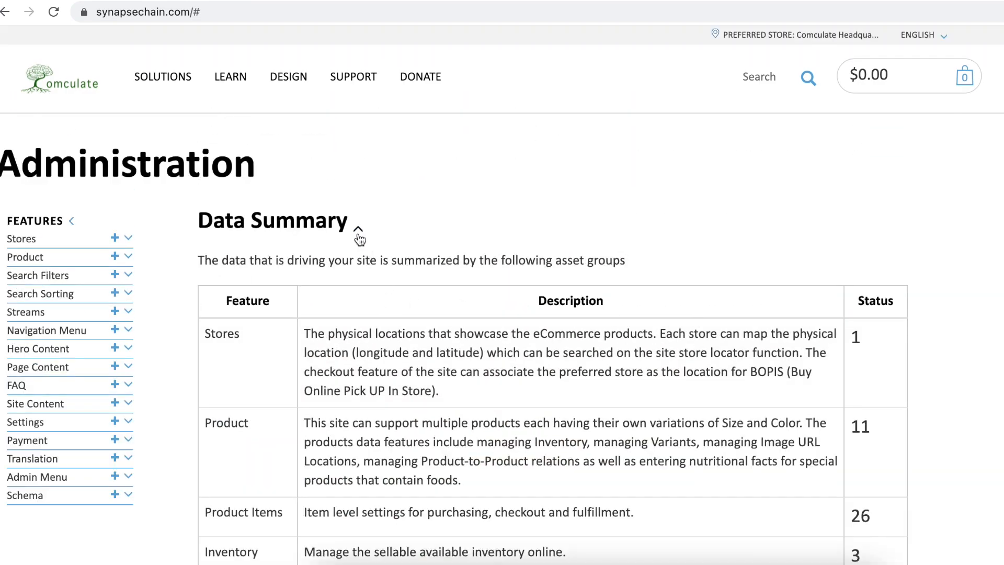
Step: Collapse the Data Summary table on the Administration page
{"action": "left_click", "coordinate": [359, 231]}
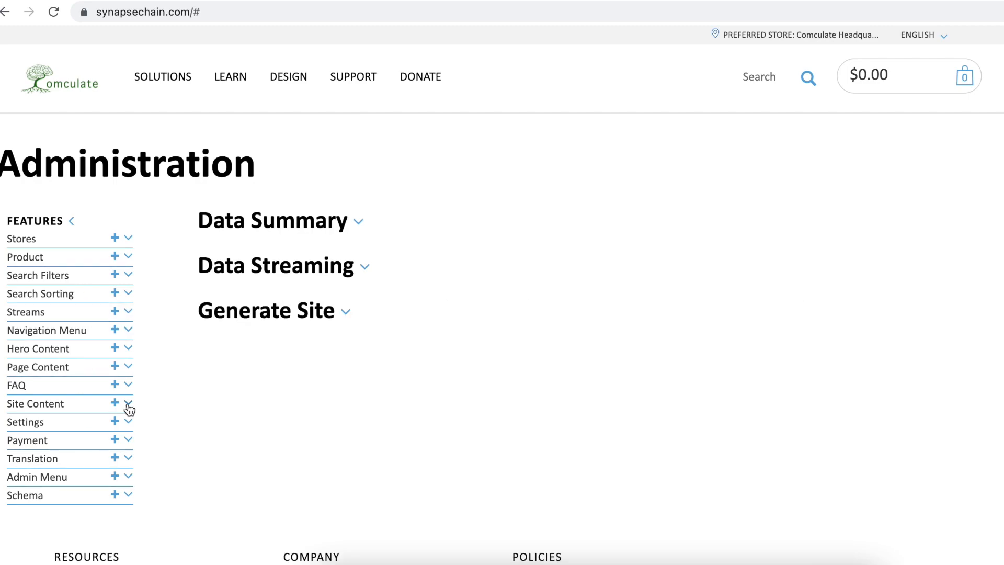
Step: Open the Company Logo entry under Site Content, then switch to the vippng.com banner image tab
{"action": "left_click", "coordinate": [129, 407]}
{"action": "left_click_drag", "start_coordinate": [127, 428], "coordinate": [134, 501]}
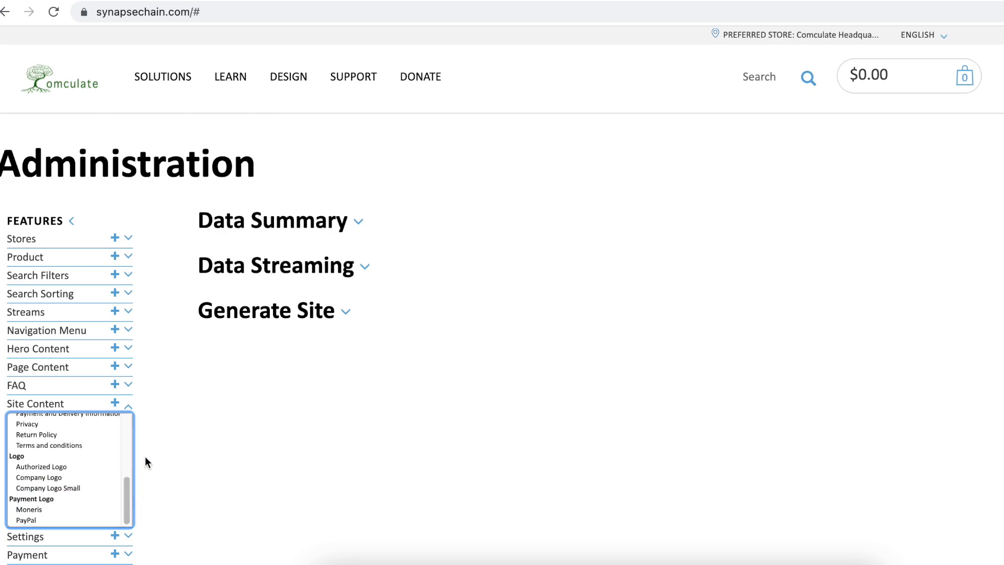
{"action": "left_click", "coordinate": [38, 477]}
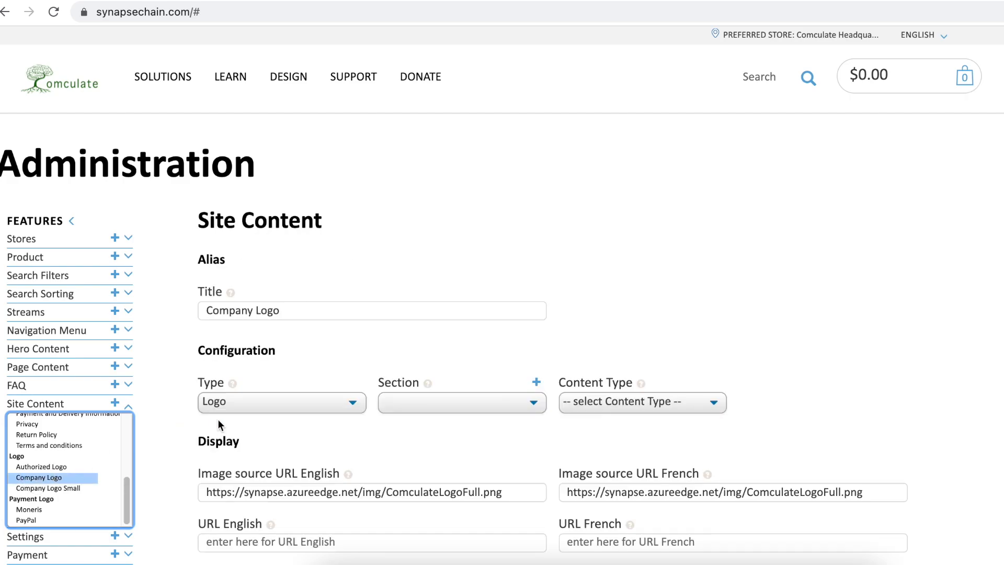
{"action": "left_click", "coordinate": [310, 2]}
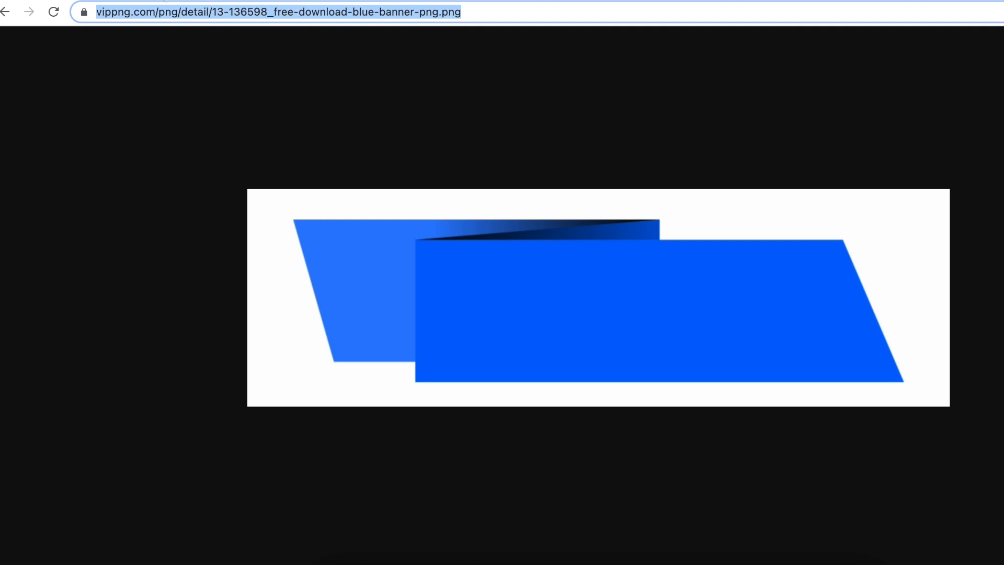
Step: Paste the vippng.com banner address over the Company Logo's English image source URL, moving to the French field
{"action": "left_click", "coordinate": [169, 1]}
{"action": "scroll", "coordinate": [358, 370], "scroll_direction": "down", "scroll_amount": 3}
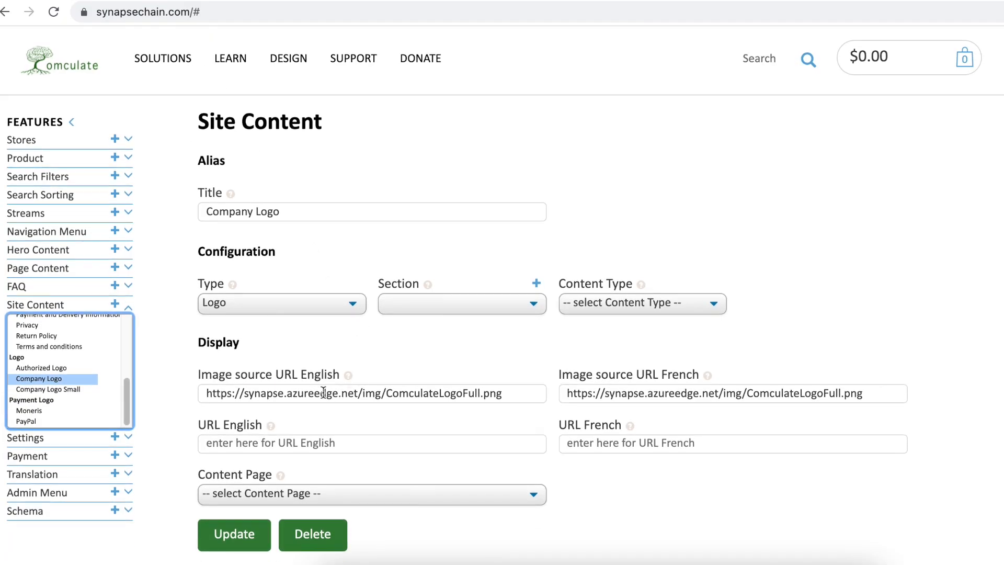
{"action": "left_click", "coordinate": [321, 392]}
{"action": "key", "text": "ctrl+a"}
{"action": "key", "text": "ctrl+v"}
{"action": "key", "text": "Tab"}
{"action": "key", "text": "ctrl+v"}
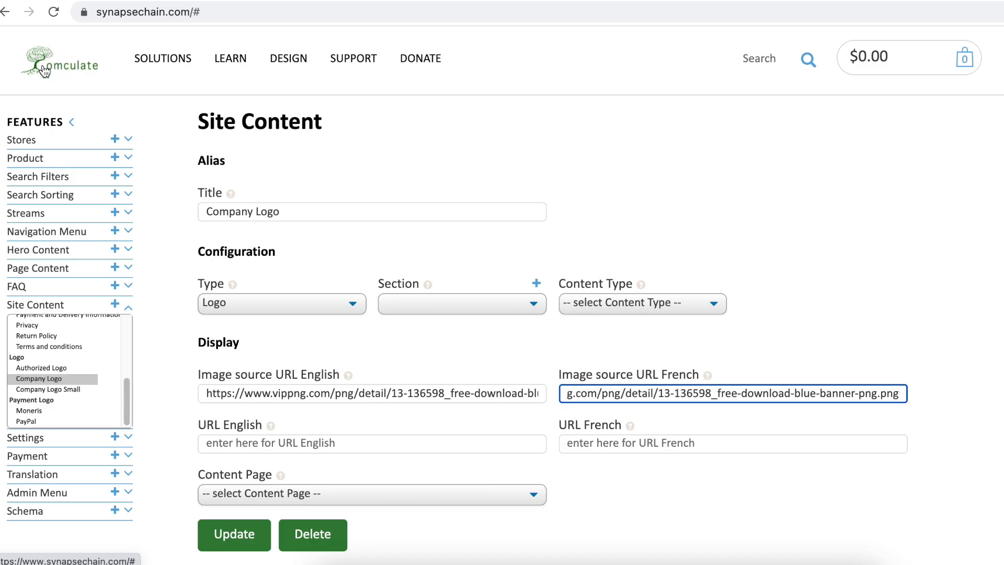
Step: Update the Company Logo record with the new banner image URLs
{"action": "left_click", "coordinate": [228, 536]}
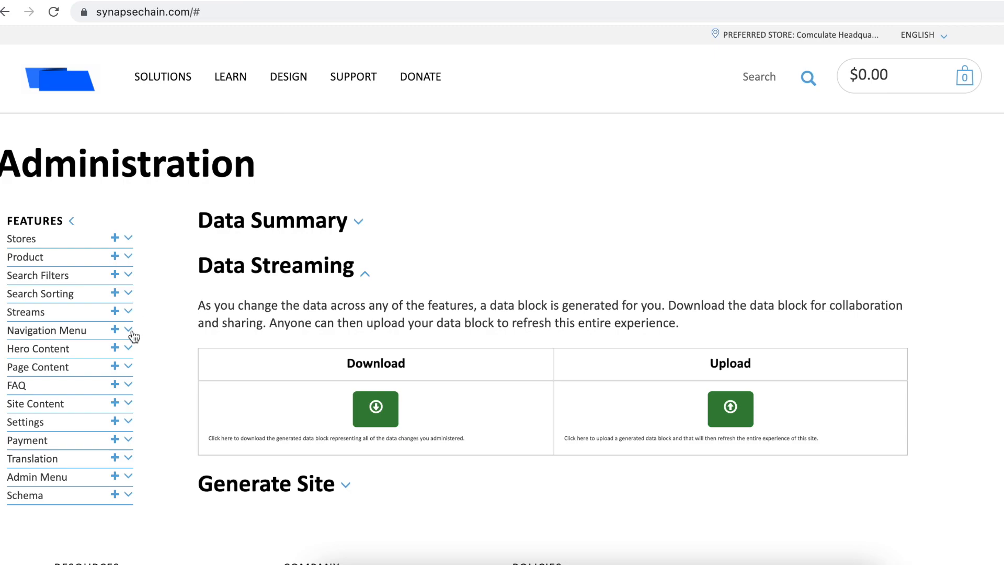
{"action": "mouse_move", "coordinate": [134, 60]}
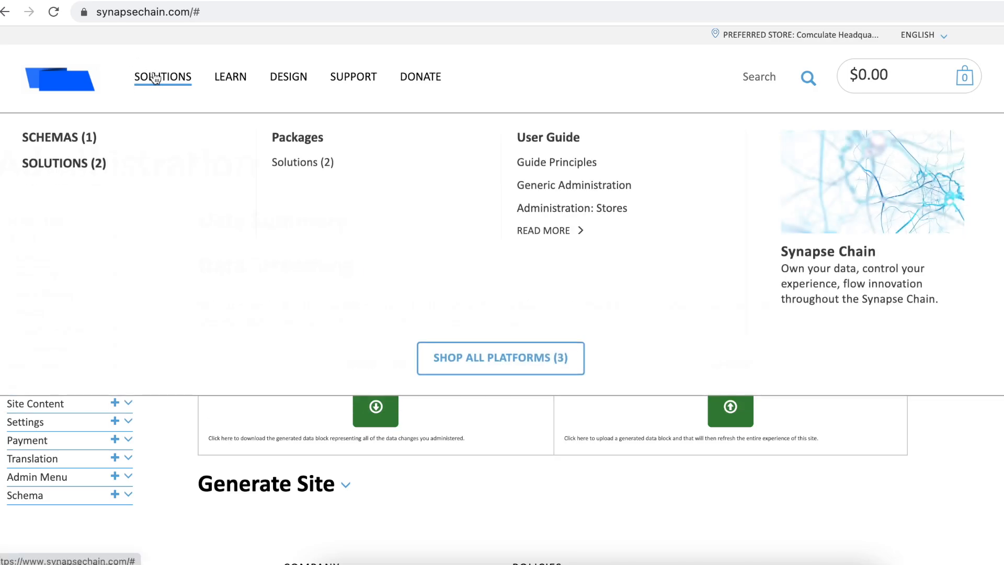
{"action": "mouse_move", "coordinate": [433, 81]}
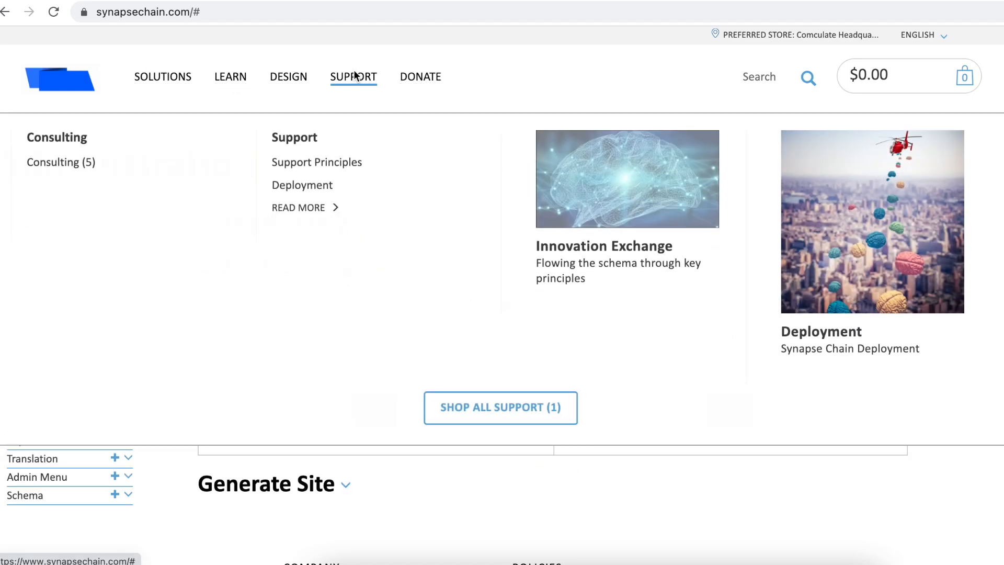
{"action": "mouse_move", "coordinate": [164, 83]}
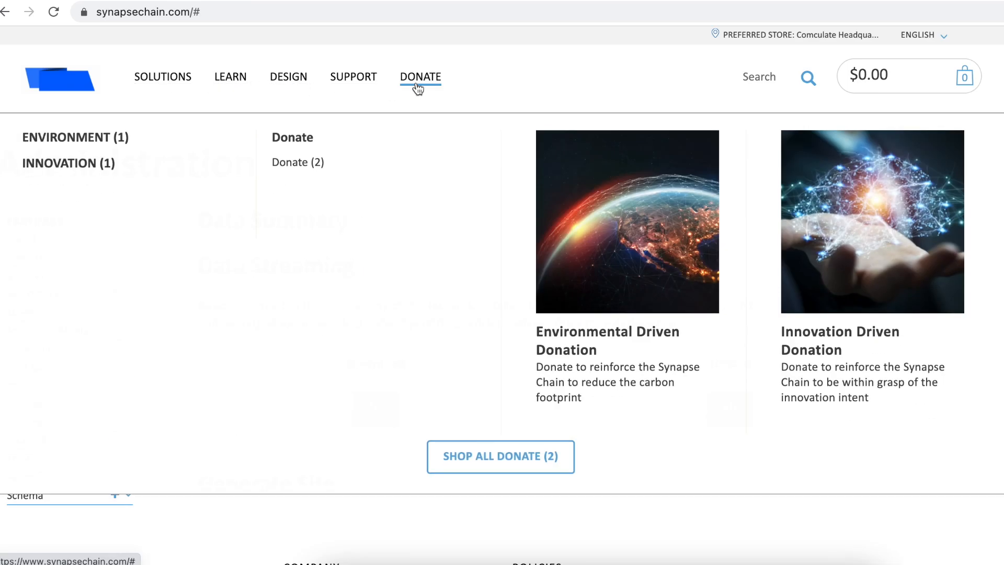
{"action": "mouse_move", "coordinate": [361, 77]}
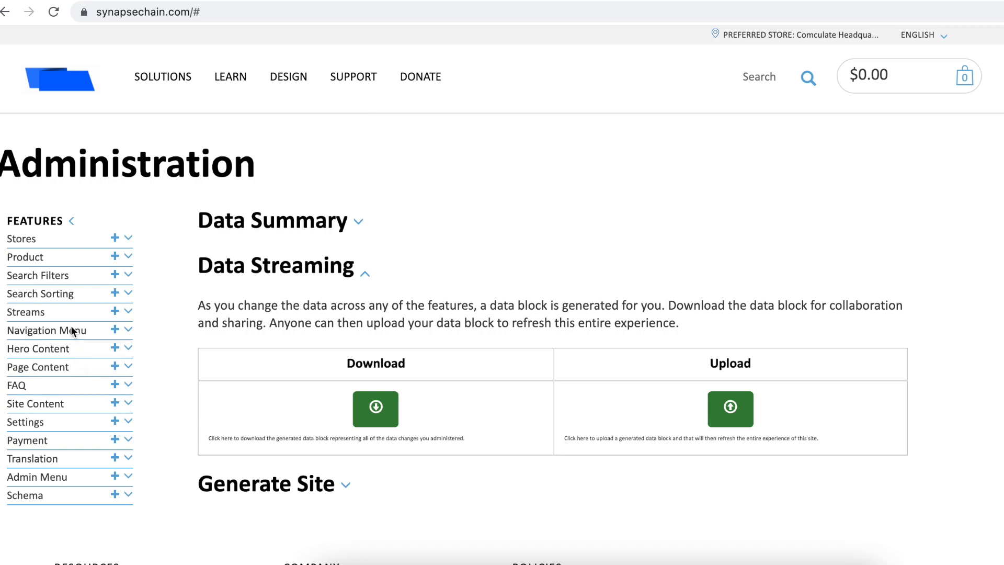
Step: Open the Donate entry from the Navigation Menu list and delete it
{"action": "left_click", "coordinate": [128, 330]}
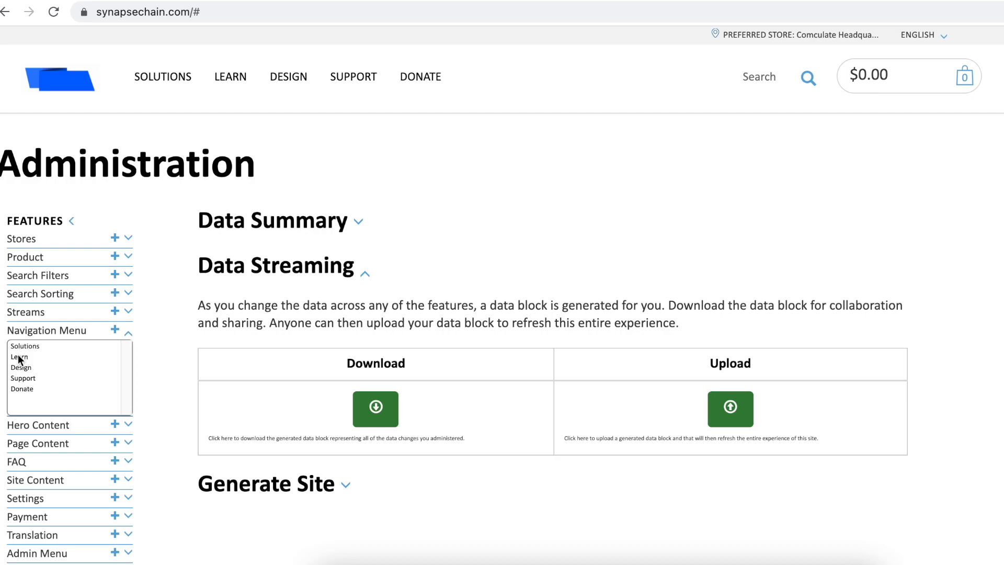
{"action": "left_click", "coordinate": [24, 388]}
{"action": "scroll", "coordinate": [281, 392], "scroll_direction": "down", "scroll_amount": 2}
{"action": "scroll", "coordinate": [282, 396], "scroll_direction": "down", "scroll_amount": 9}
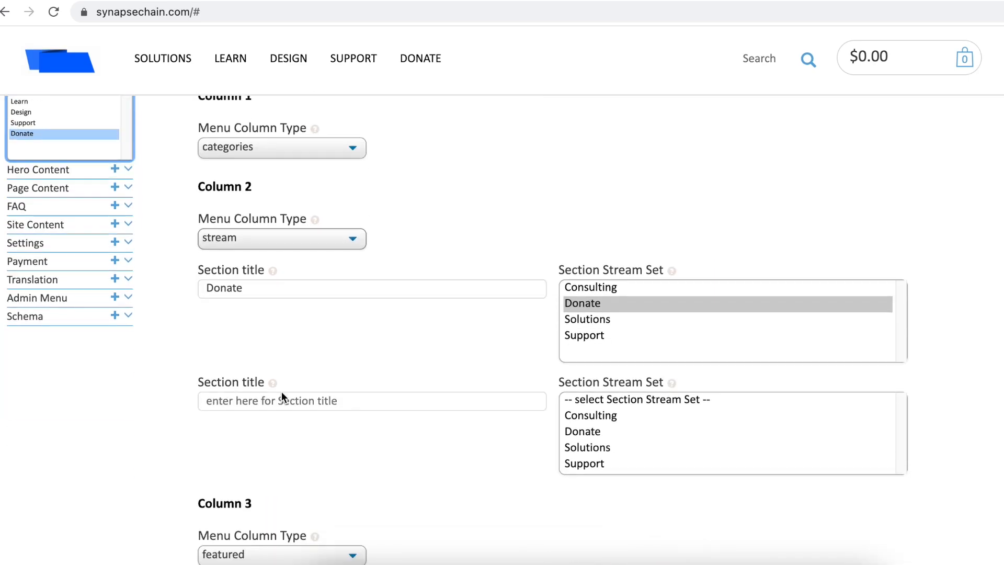
{"action": "scroll", "coordinate": [282, 391], "scroll_direction": "down", "scroll_amount": 2}
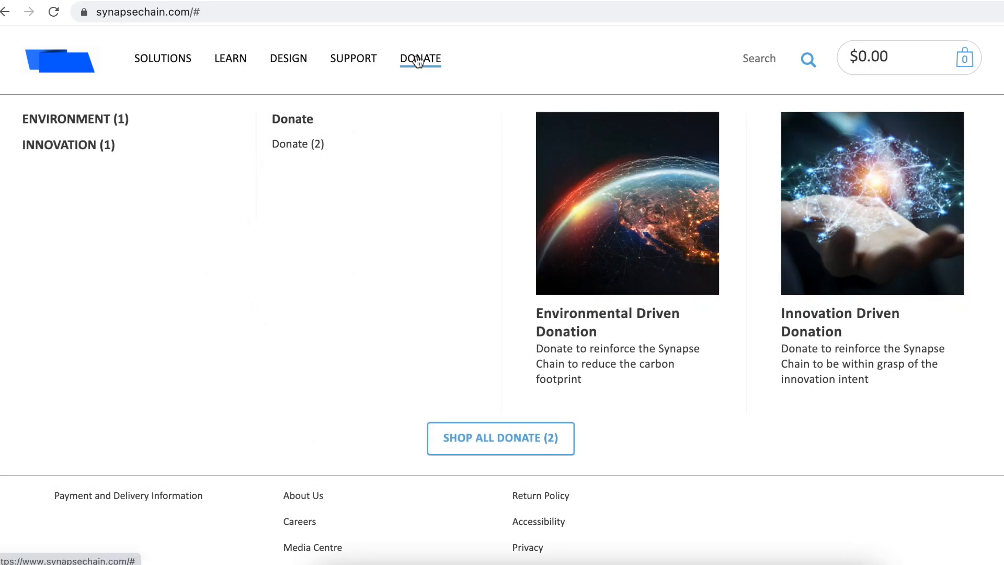
{"action": "left_click", "coordinate": [314, 366]}
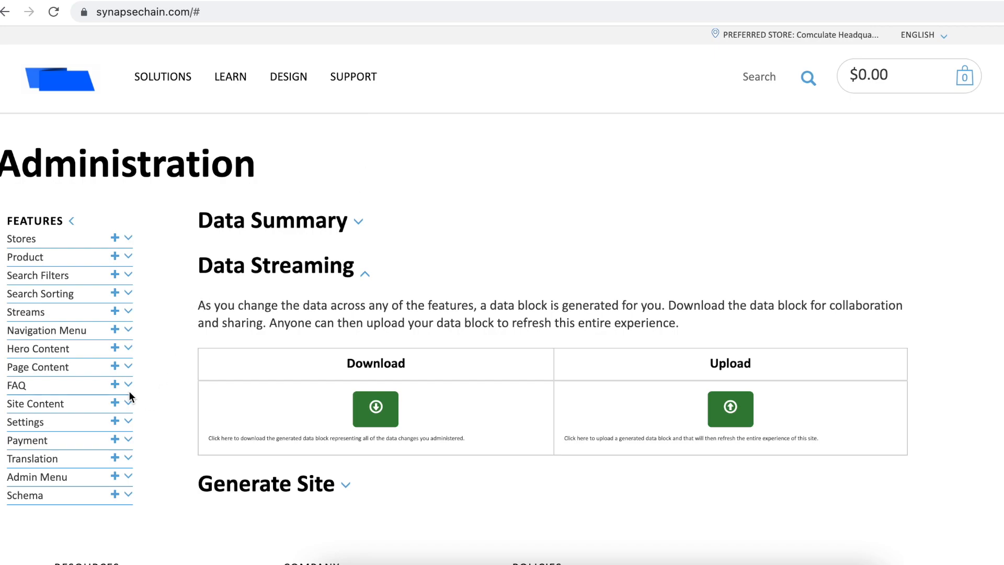
Step: Open the Learn entry from the Navigation Menu list and delete it
{"action": "left_click", "coordinate": [127, 331]}
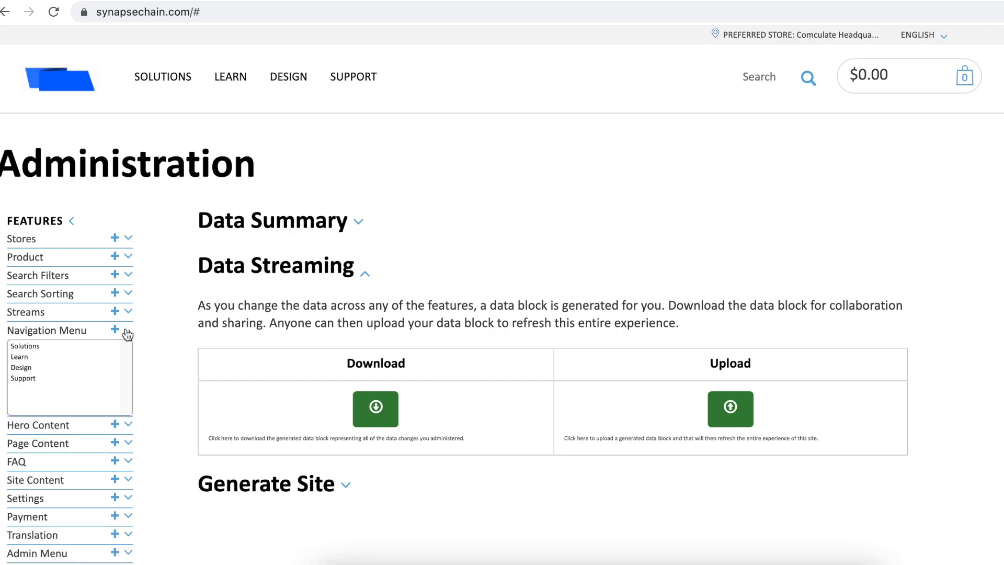
{"action": "left_click", "coordinate": [37, 355]}
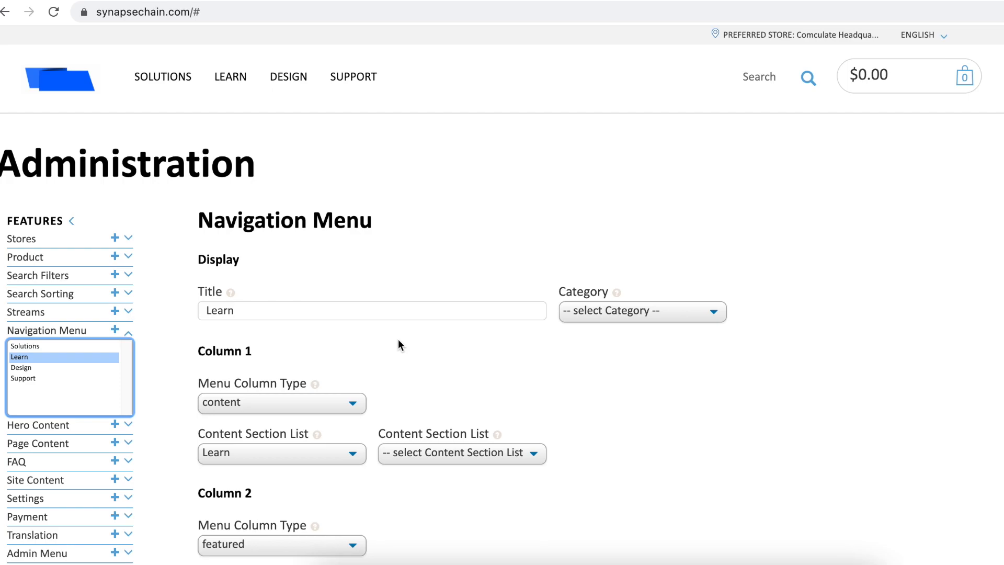
{"action": "scroll", "coordinate": [399, 342], "scroll_direction": "down", "scroll_amount": 5}
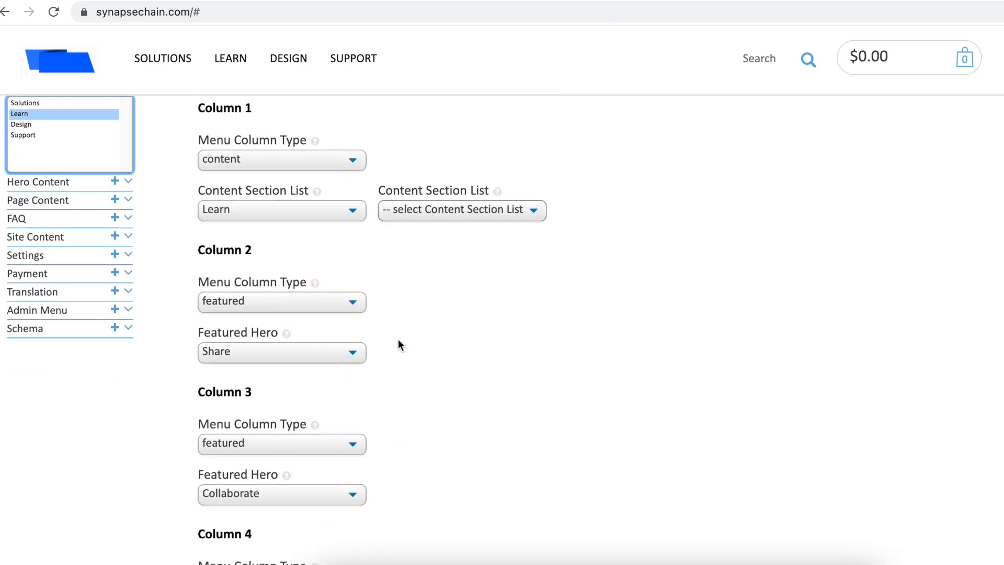
{"action": "scroll", "coordinate": [397, 344], "scroll_direction": "down", "scroll_amount": 6}
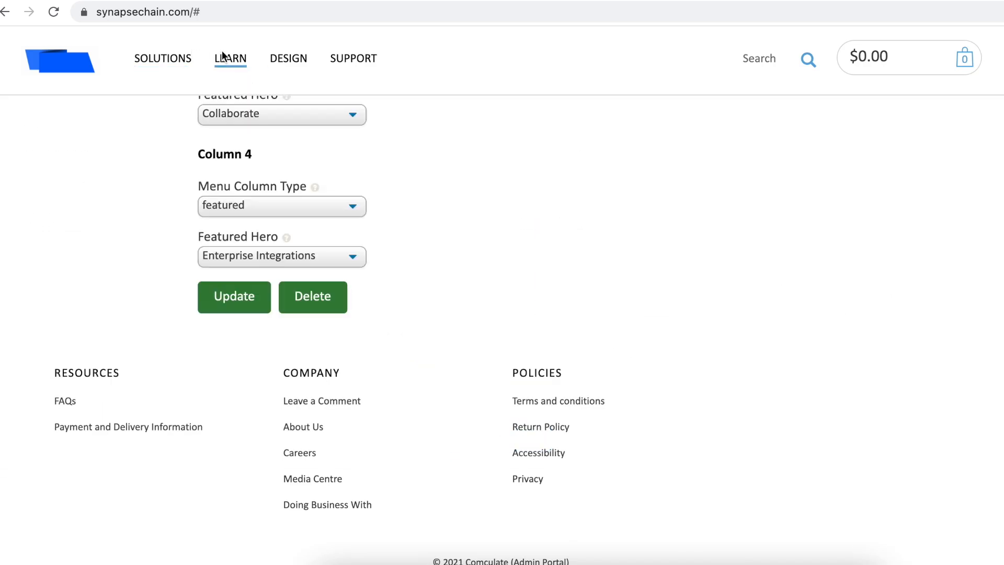
{"action": "mouse_move", "coordinate": [336, 61]}
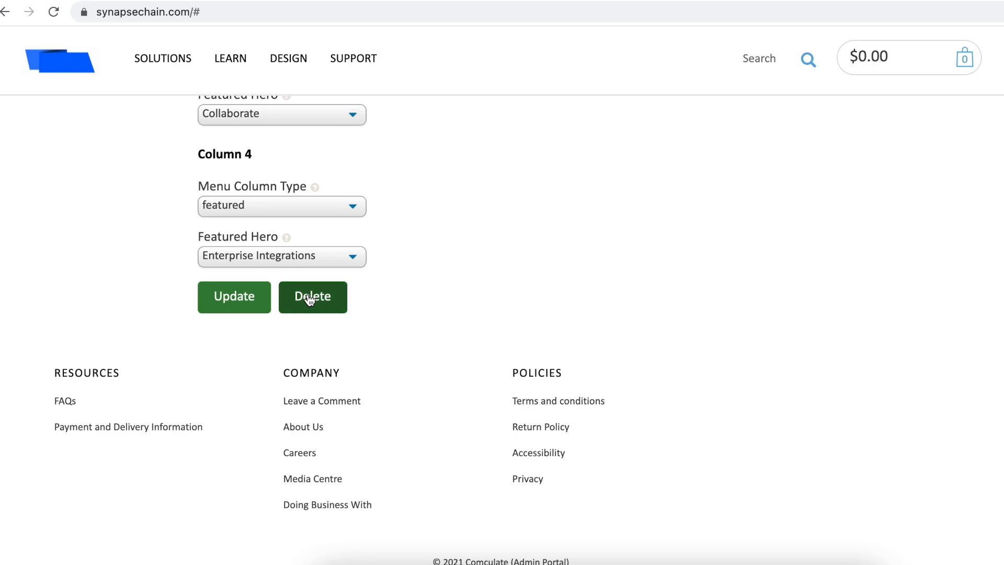
{"action": "left_click", "coordinate": [310, 299]}
{"action": "mouse_move", "coordinate": [233, 106]}
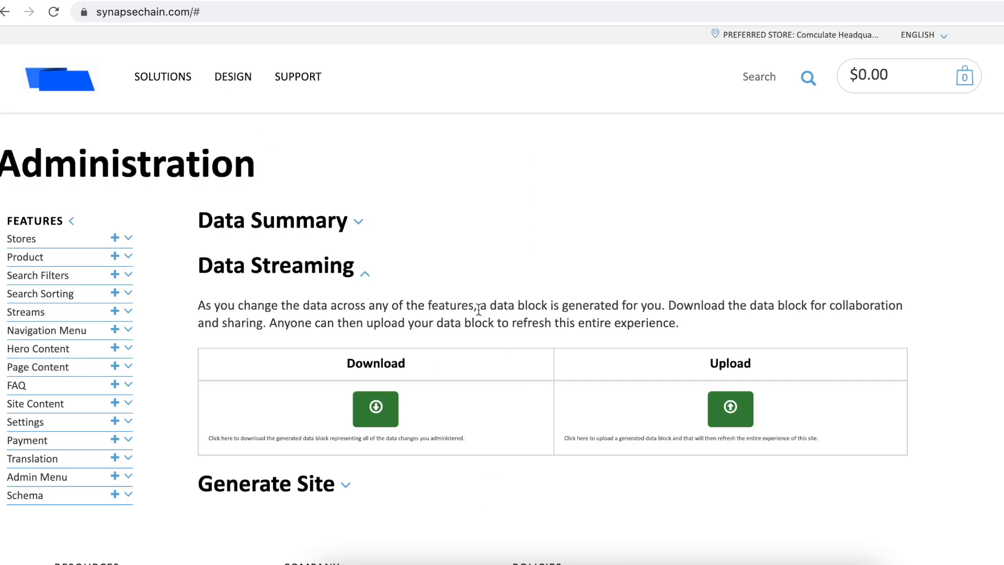
{"action": "mouse_move", "coordinate": [233, 76]}
Step: Start a new navigation menu entry titled 'New Menu'
{"action": "left_click", "coordinate": [115, 333]}
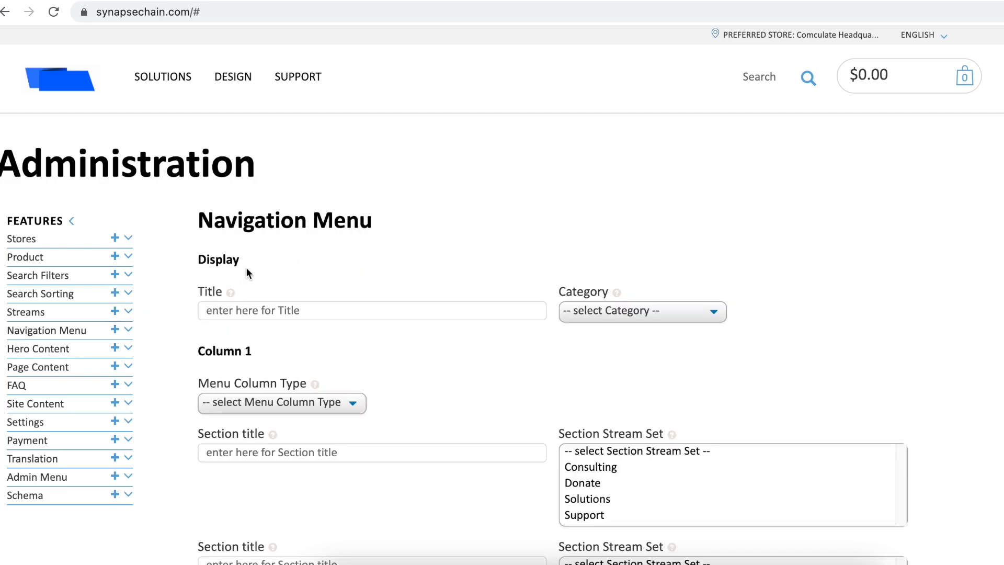
{"action": "left_click", "coordinate": [265, 309]}
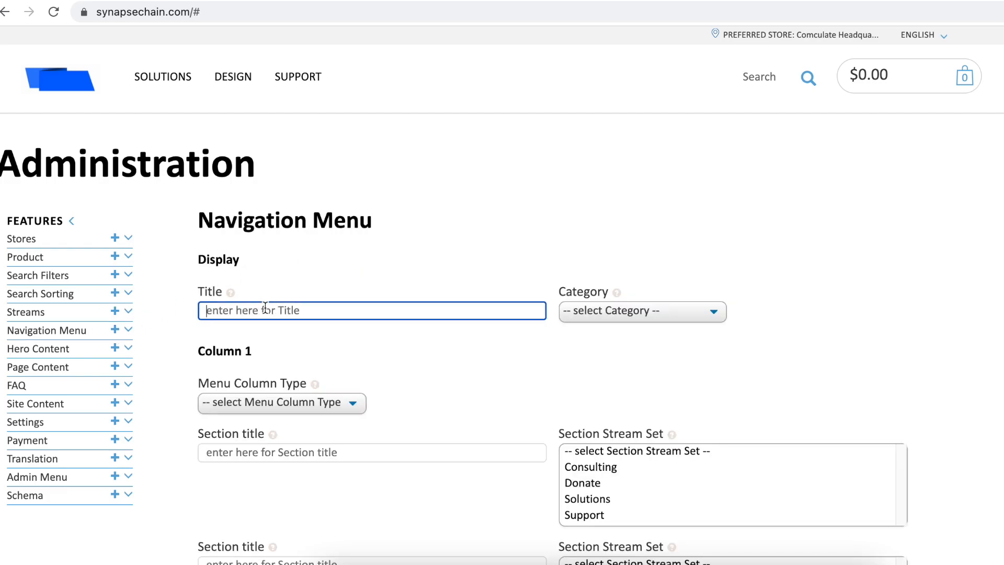
{"action": "type", "text": "New Menu"}
{"action": "key", "text": "Tab"}
{"action": "scroll", "coordinate": [217, 258], "scroll_direction": "down", "scroll_amount": 2}
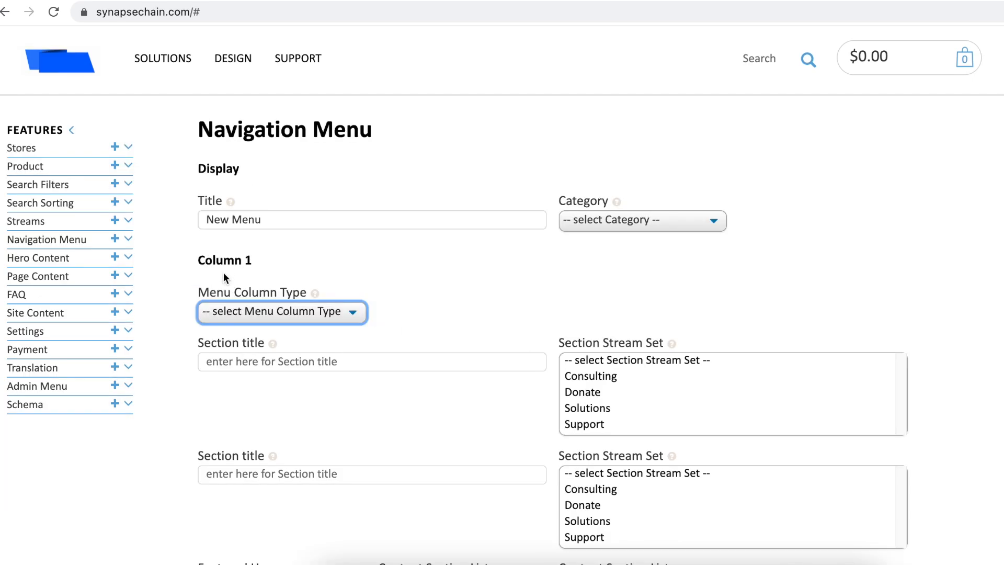
{"action": "scroll", "coordinate": [224, 274], "scroll_direction": "down", "scroll_amount": 6}
{"action": "scroll", "coordinate": [224, 272], "scroll_direction": "down", "scroll_amount": 16}
{"action": "scroll", "coordinate": [223, 273], "scroll_direction": "up", "scroll_amount": 20}
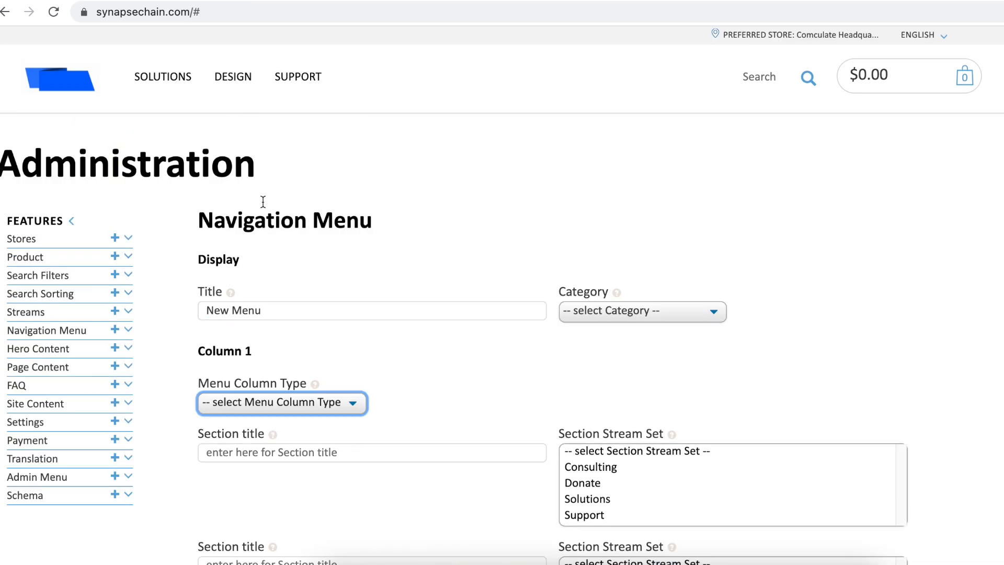
{"action": "mouse_move", "coordinate": [293, 85]}
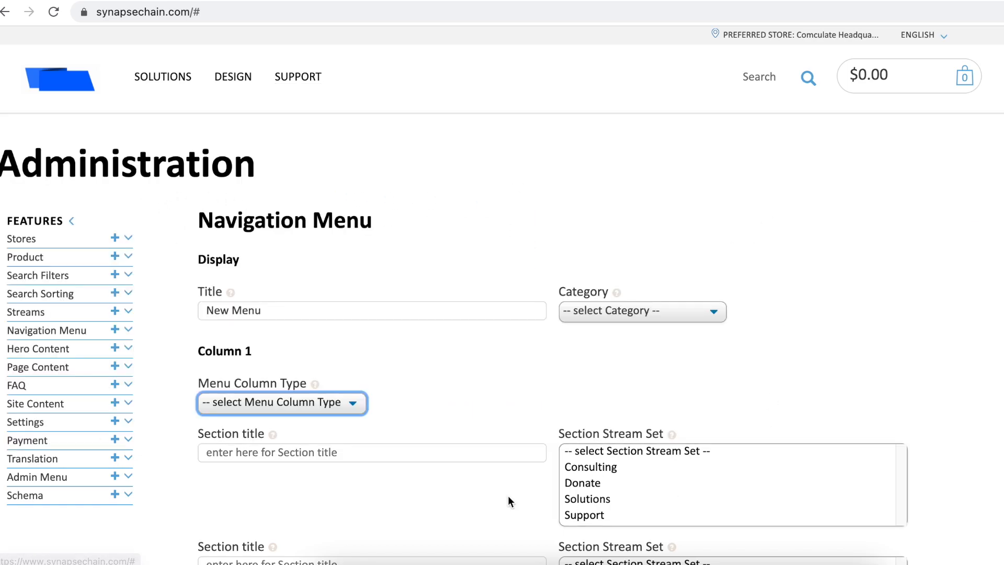
{"action": "scroll", "coordinate": [378, 386], "scroll_direction": "down", "scroll_amount": 3}
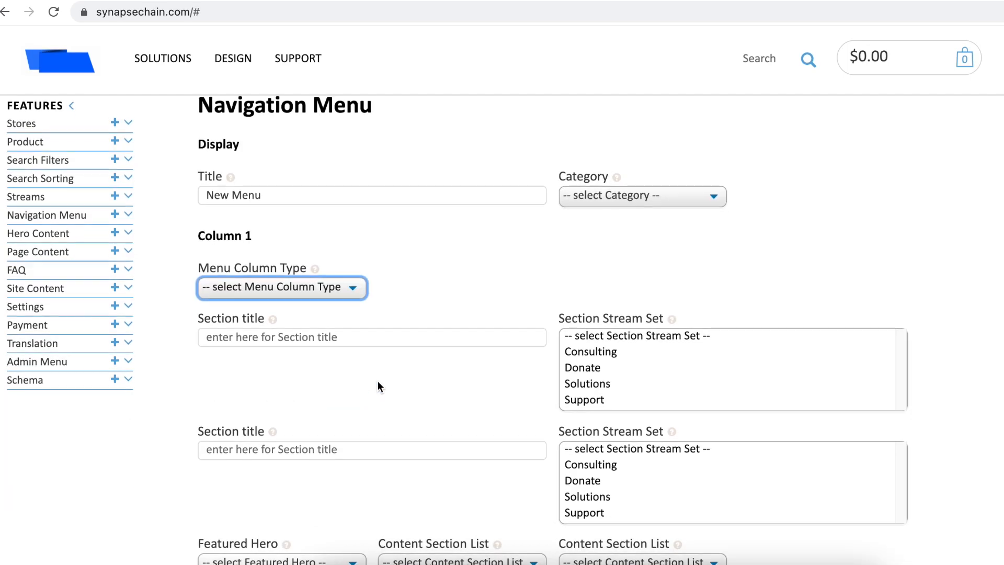
Step: Make Column 1 a content column with the Learn and Support sections
{"action": "left_click", "coordinate": [353, 287]}
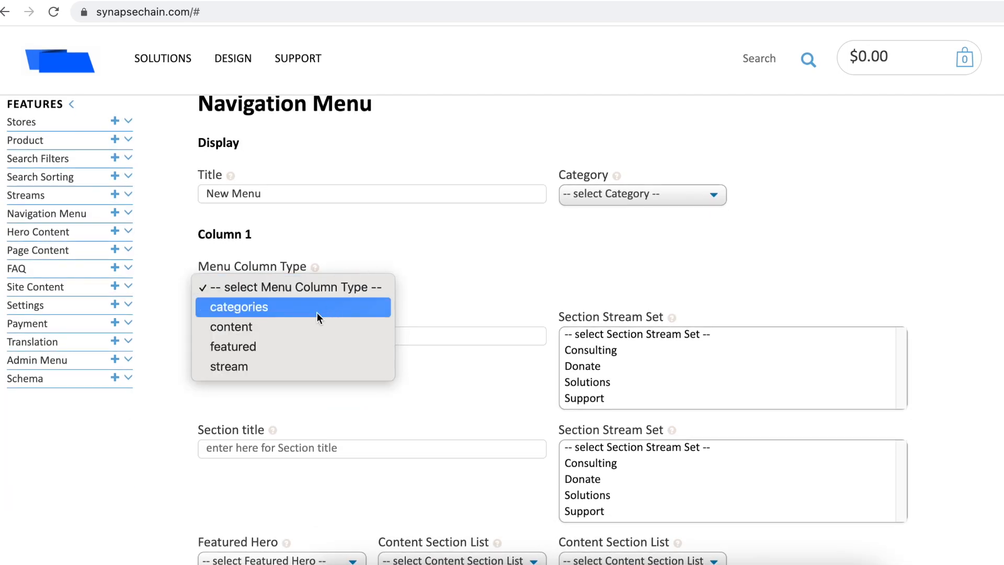
{"action": "left_click", "coordinate": [304, 328]}
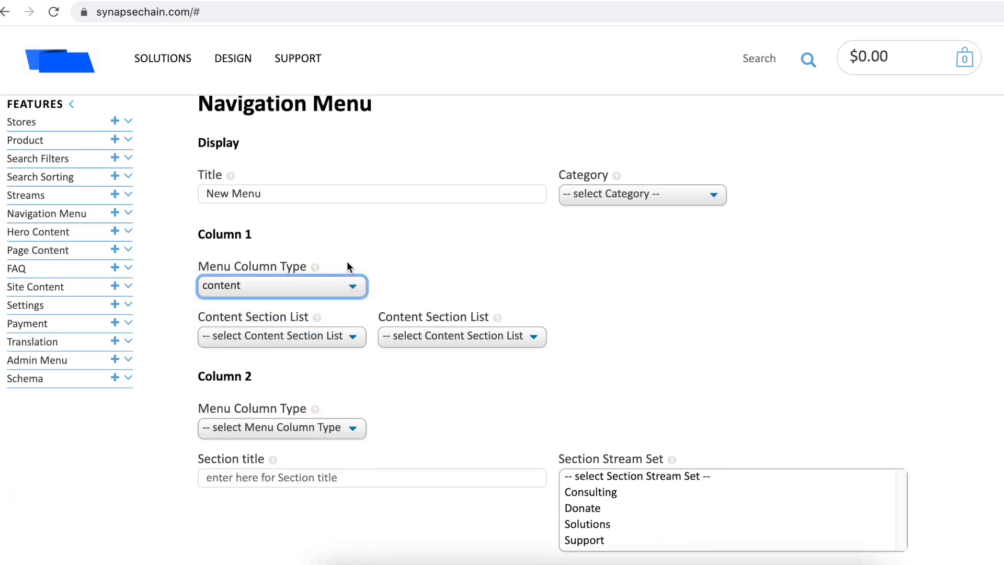
{"action": "left_click", "coordinate": [300, 337]}
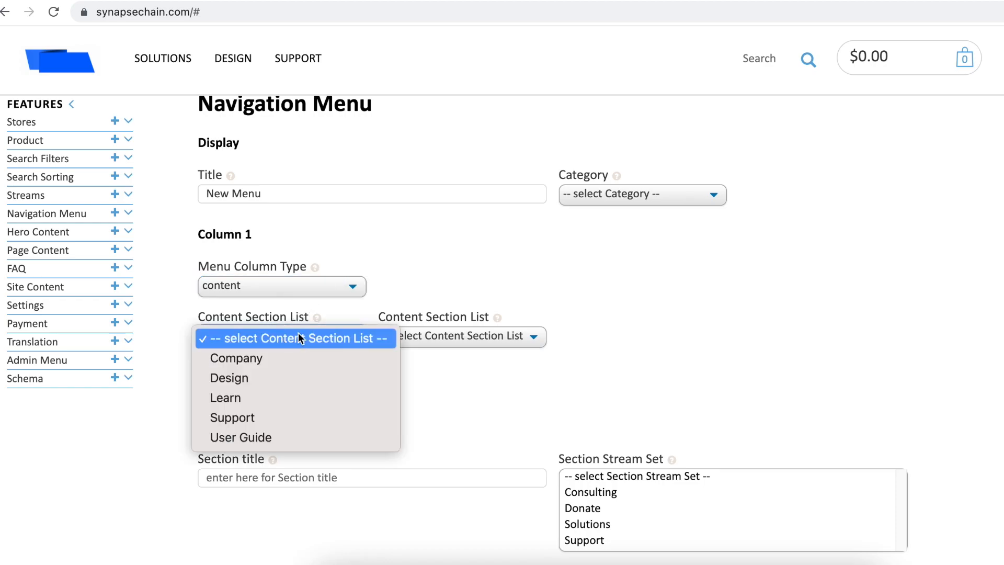
{"action": "left_click", "coordinate": [247, 398]}
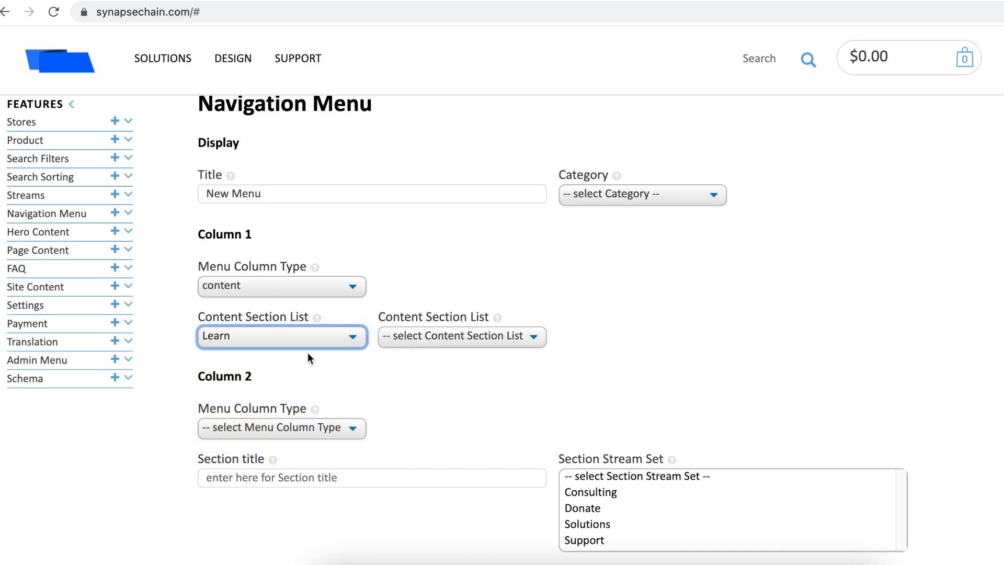
{"action": "left_click", "coordinate": [394, 345]}
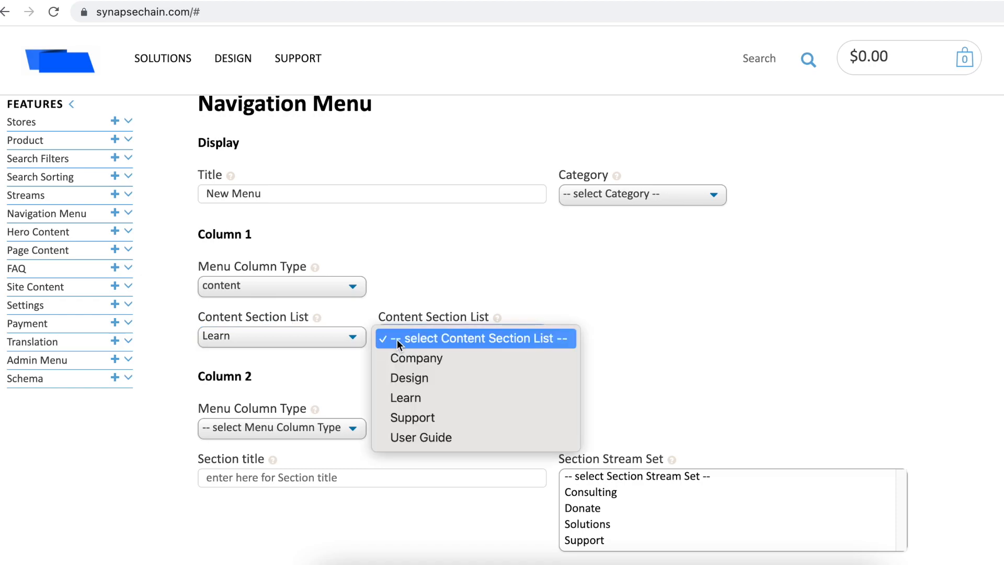
{"action": "left_click", "coordinate": [409, 416]}
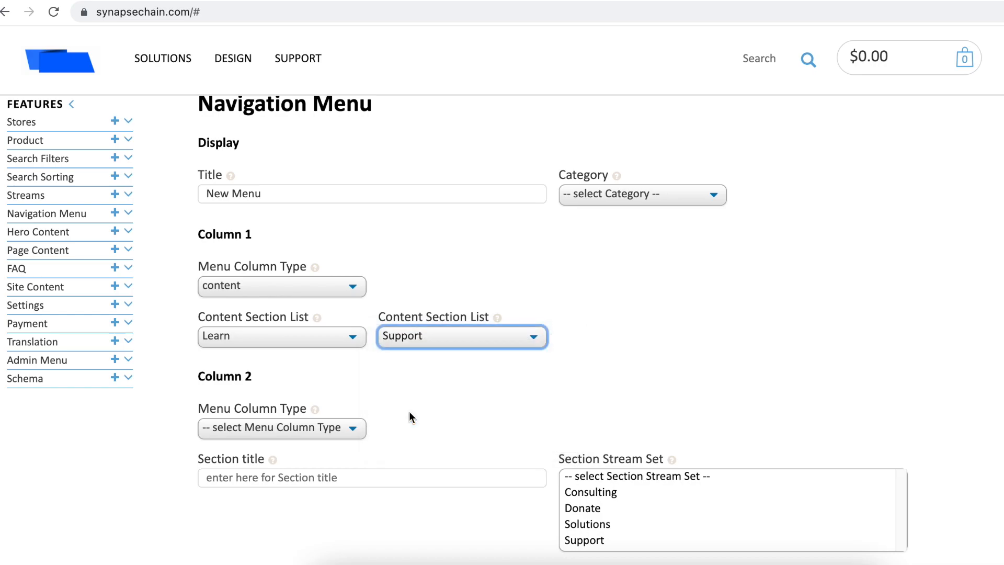
{"action": "scroll", "coordinate": [414, 397], "scroll_direction": "down", "scroll_amount": 4}
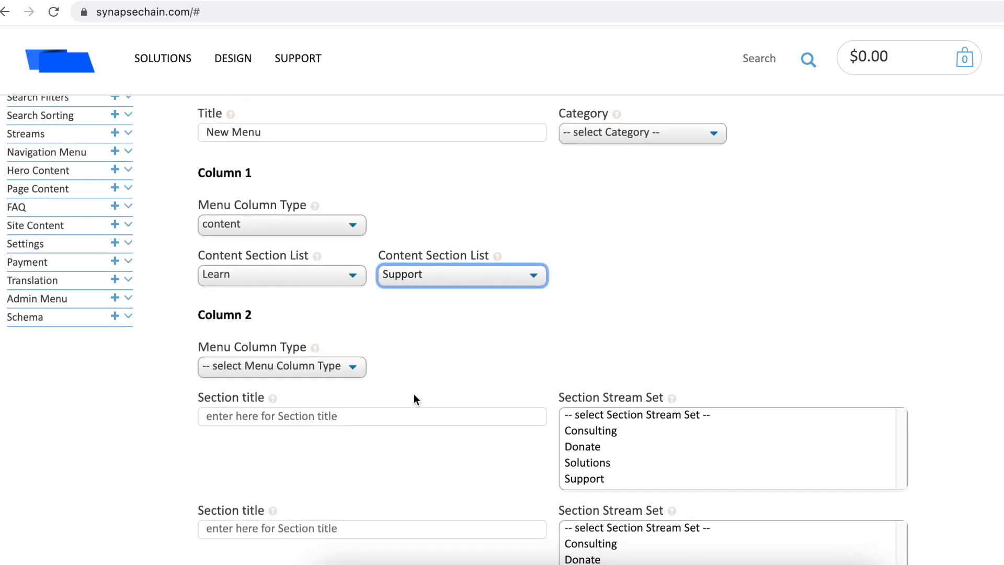
{"action": "scroll", "coordinate": [413, 398], "scroll_direction": "down", "scroll_amount": 2}
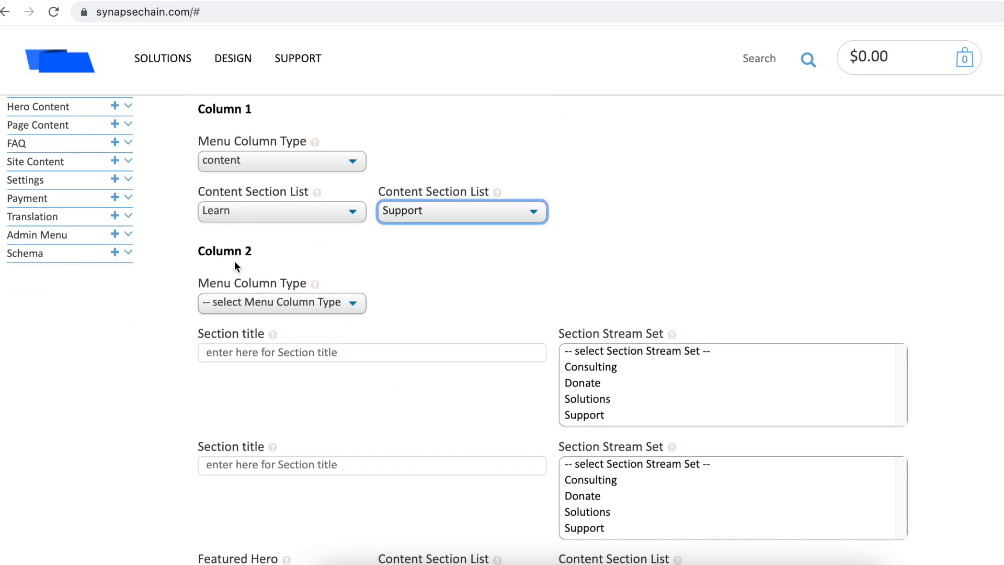
Step: Make Column 2 a featured column showing the Knowledge Transfer hero
{"action": "left_click", "coordinate": [243, 304]}
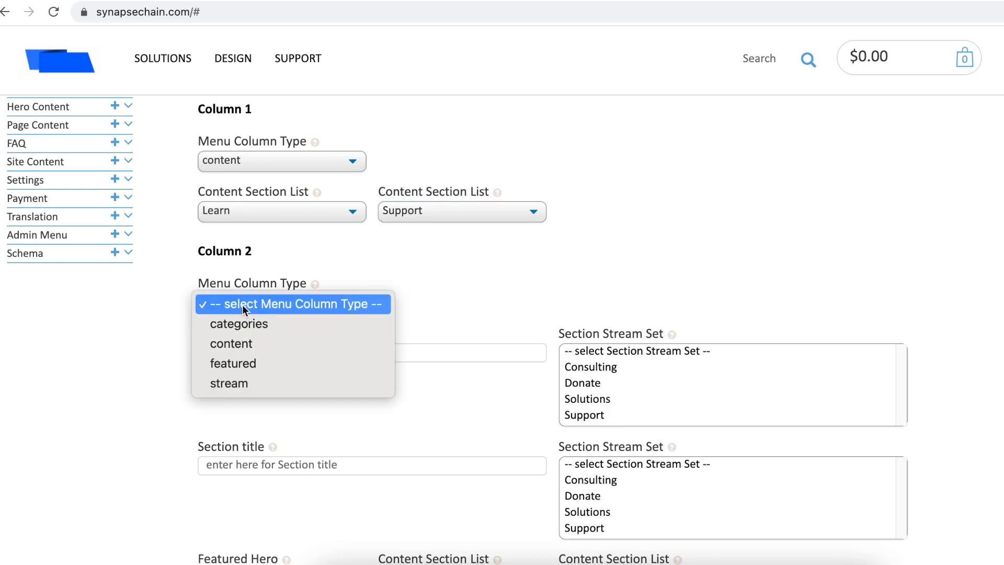
{"action": "left_click", "coordinate": [256, 358]}
{"action": "left_click", "coordinate": [296, 350]}
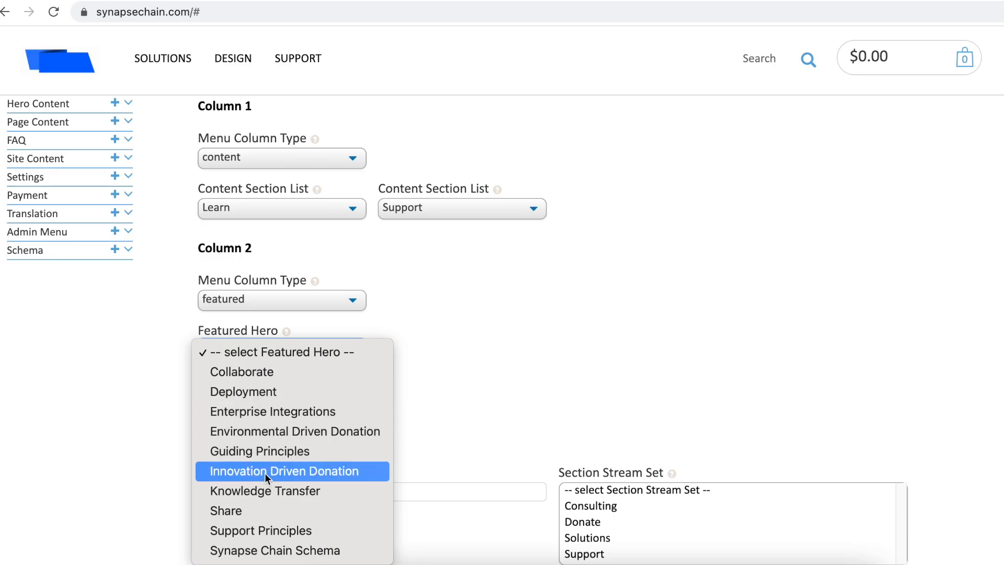
{"action": "left_click", "coordinate": [267, 494]}
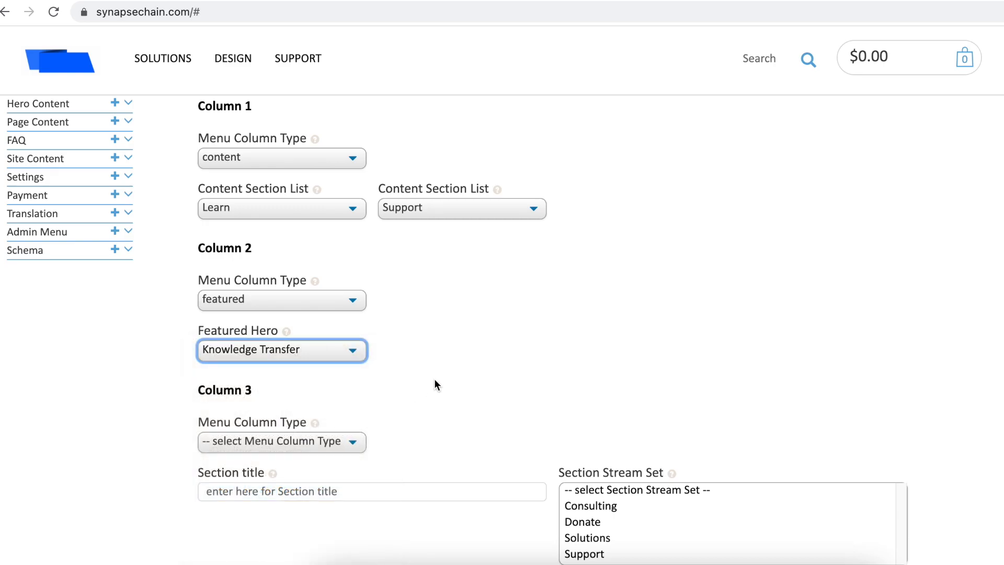
Step: Make Column 3 a stream column with a 'Donate' section linked to the Donate stream set
{"action": "scroll", "coordinate": [367, 242], "scroll_direction": "down", "scroll_amount": 5}
{"action": "left_click", "coordinate": [350, 203]}
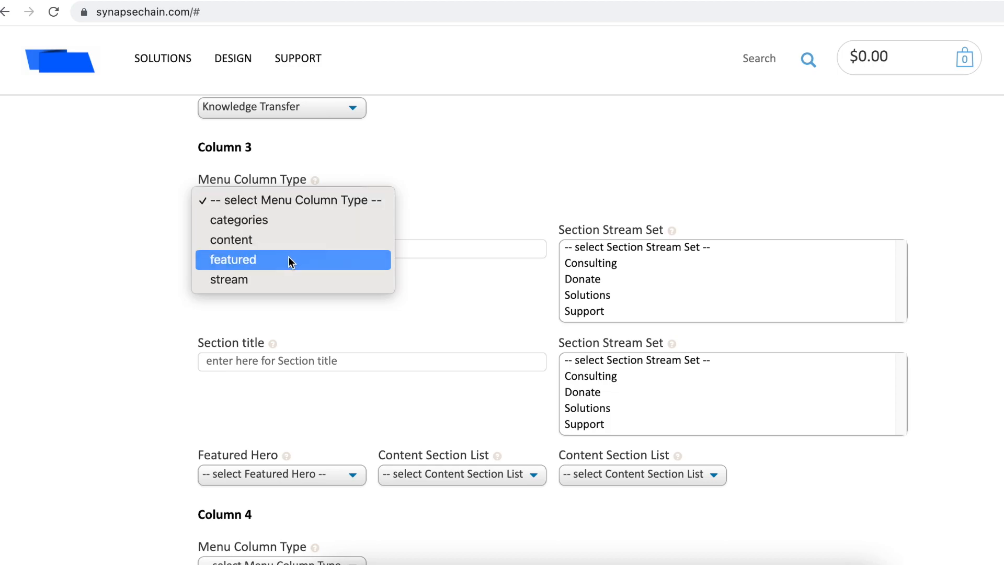
{"action": "left_click", "coordinate": [324, 279]}
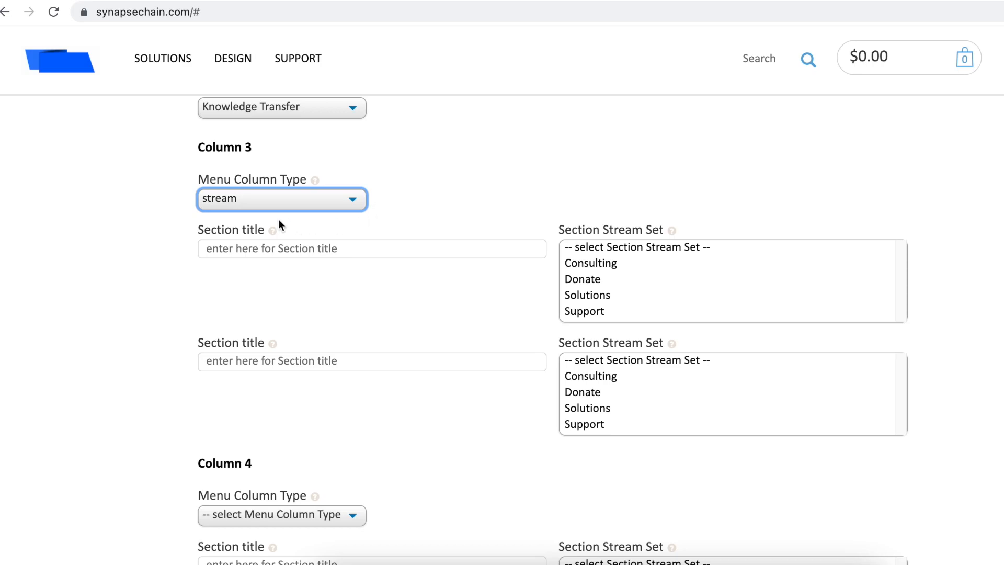
{"action": "left_click", "coordinate": [244, 248]}
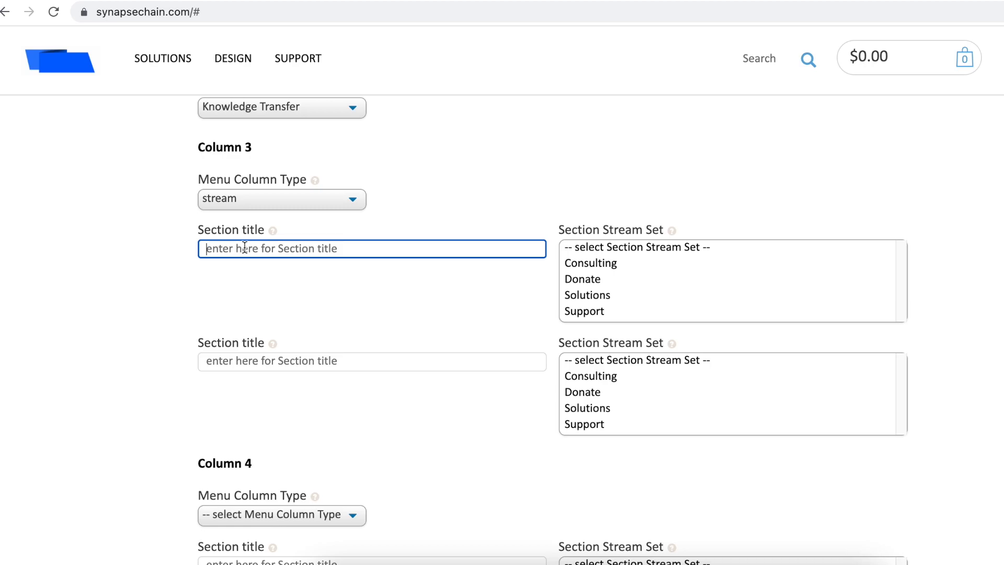
{"action": "type", "text": "Donate"}
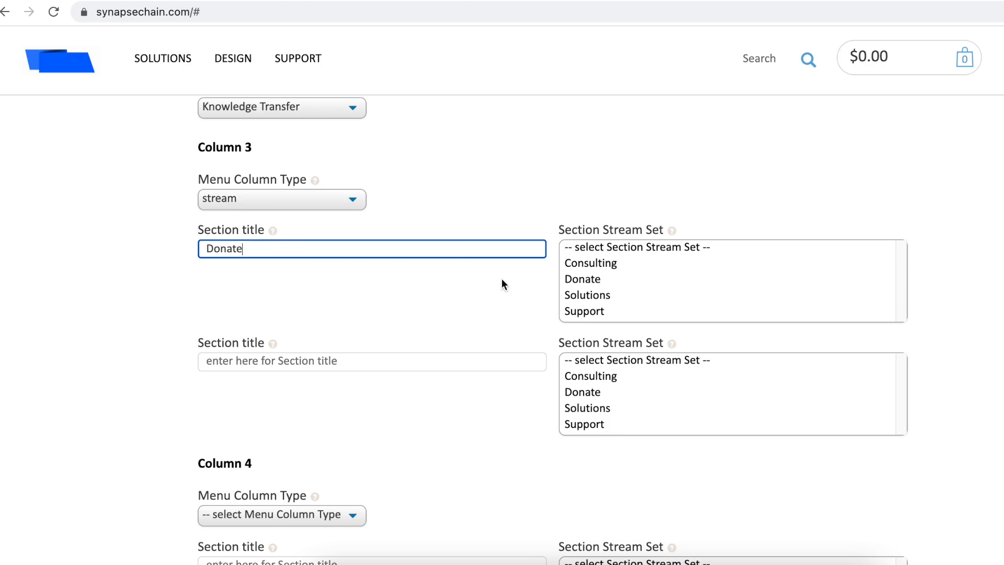
{"action": "left_click", "coordinate": [590, 279]}
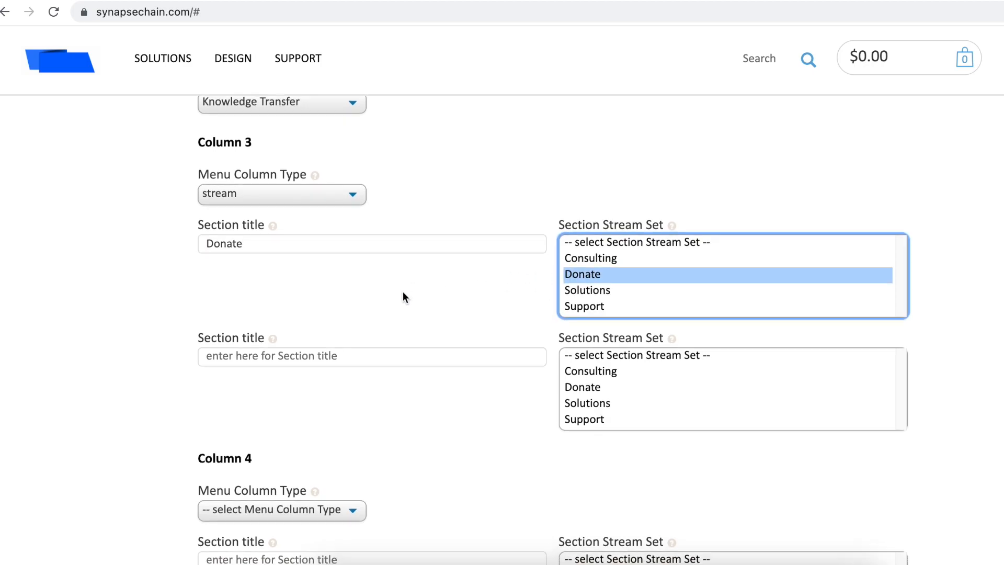
{"action": "scroll", "coordinate": [403, 297], "scroll_direction": "down", "scroll_amount": 2}
{"action": "left_click", "coordinate": [292, 322]}
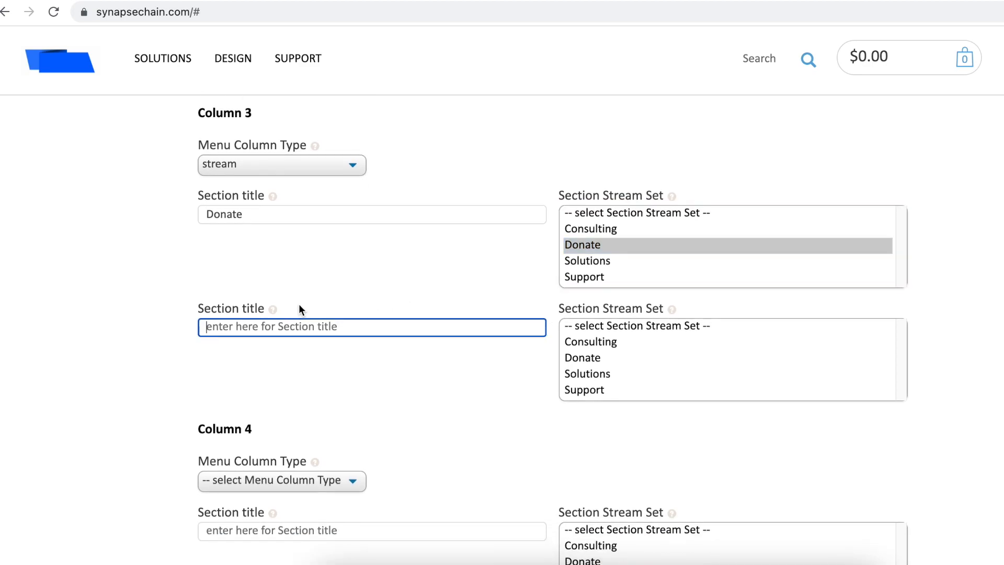
Step: Make Column 4 a featured column showcasing Collaborate
{"action": "scroll", "coordinate": [326, 269], "scroll_direction": "down", "scroll_amount": 3}
{"action": "scroll", "coordinate": [327, 268], "scroll_direction": "down", "scroll_amount": 7}
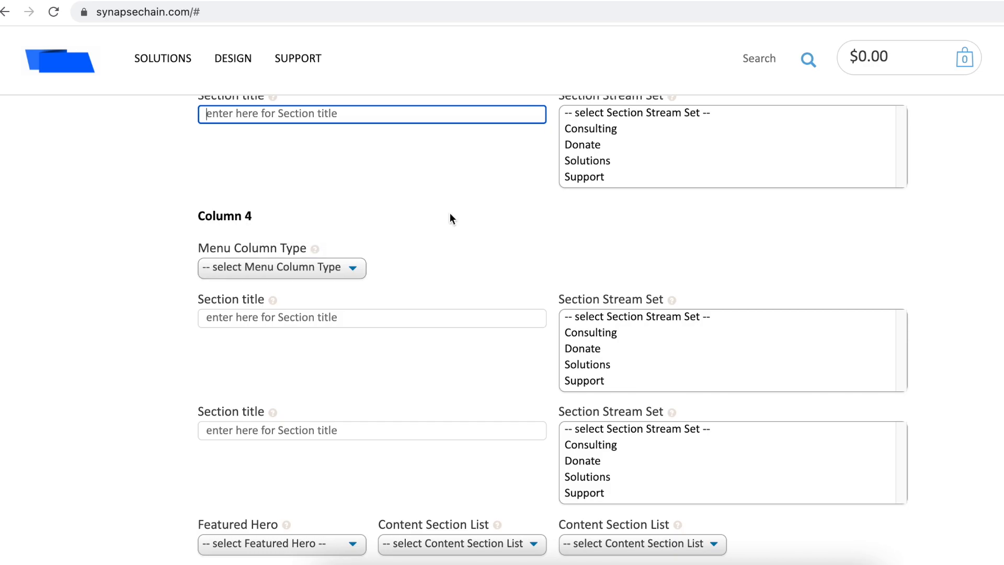
{"action": "left_click", "coordinate": [337, 268]}
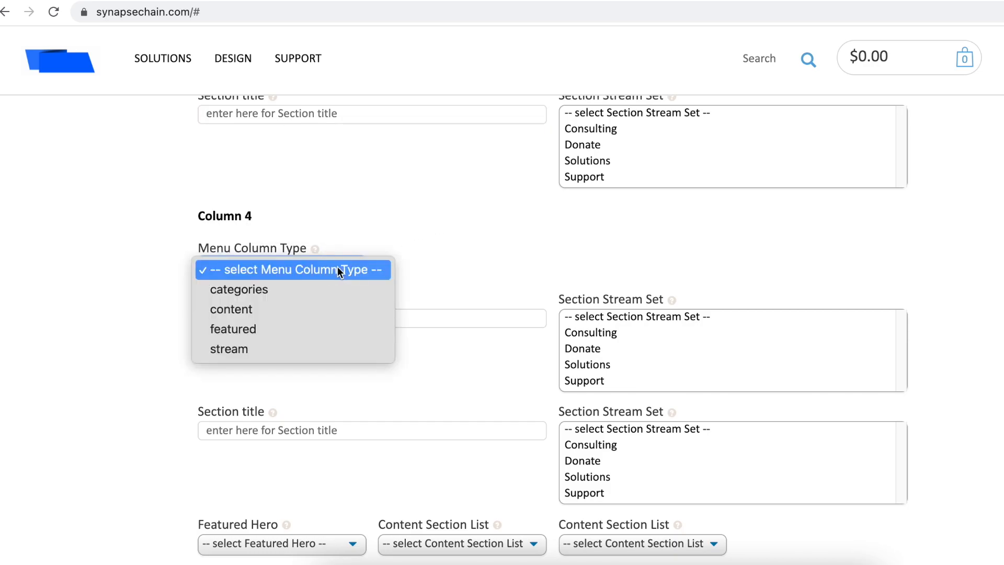
{"action": "left_click", "coordinate": [302, 325]}
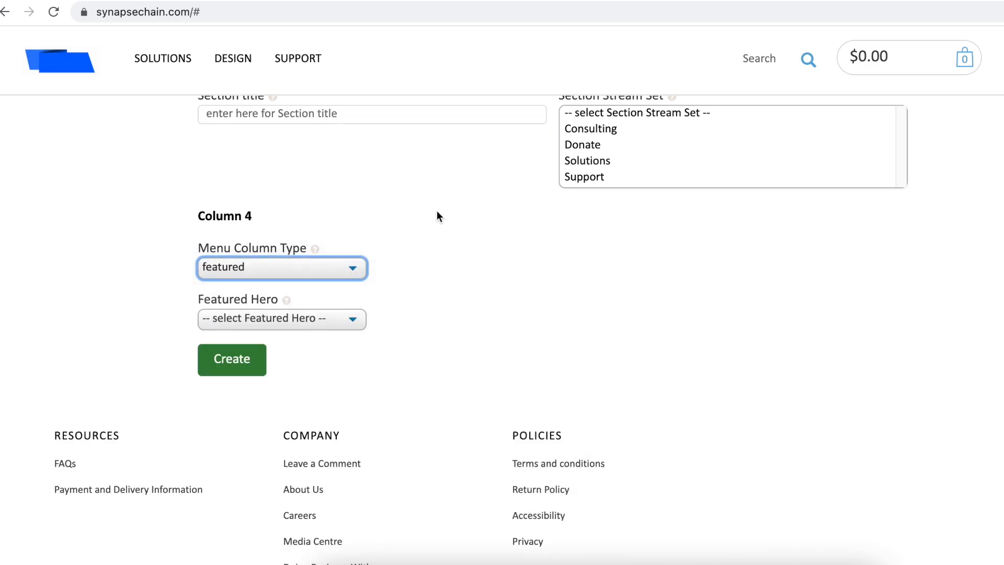
{"action": "left_click", "coordinate": [306, 319]}
{"action": "left_click", "coordinate": [301, 337]}
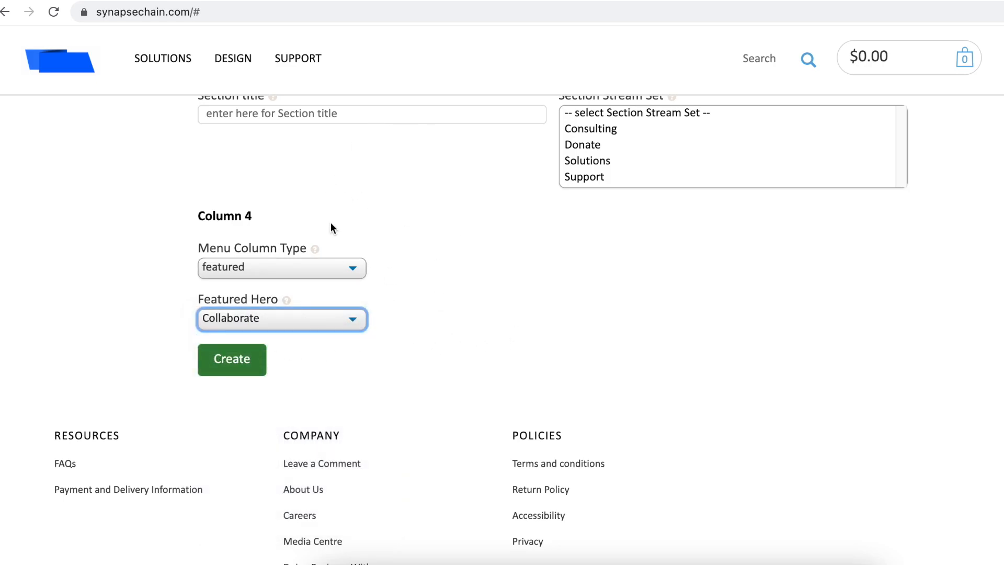
Step: Review the column settings and create the new four-column menu
{"action": "scroll", "coordinate": [331, 228], "scroll_direction": "up", "scroll_amount": 15}
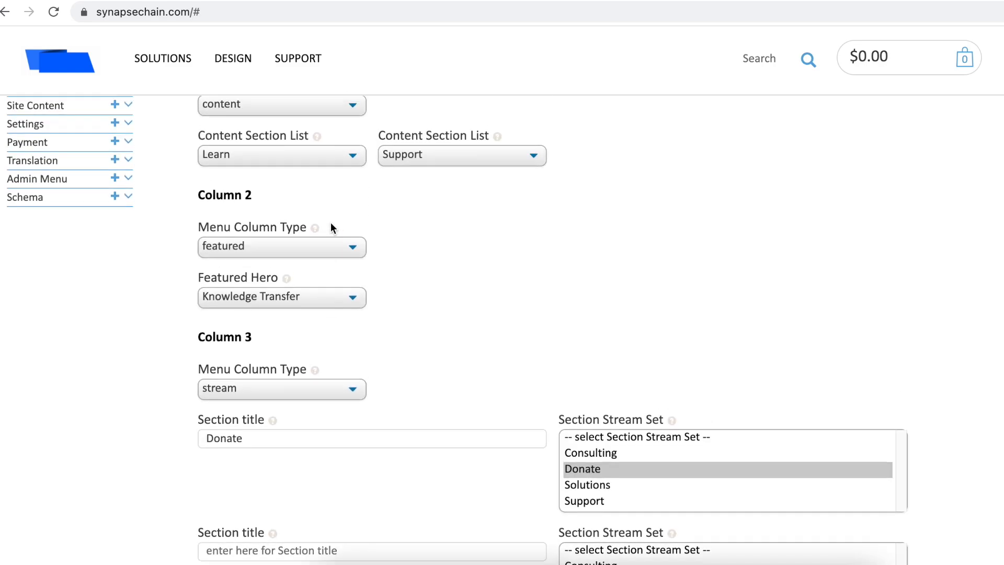
{"action": "scroll", "coordinate": [331, 222], "scroll_direction": "up", "scroll_amount": 10}
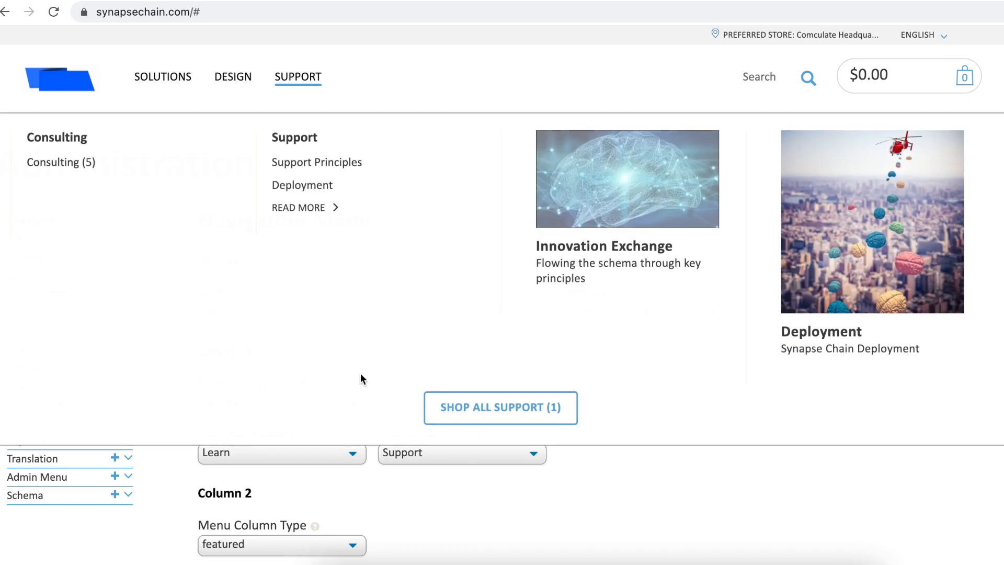
{"action": "scroll", "coordinate": [424, 428], "scroll_direction": "down", "scroll_amount": 8}
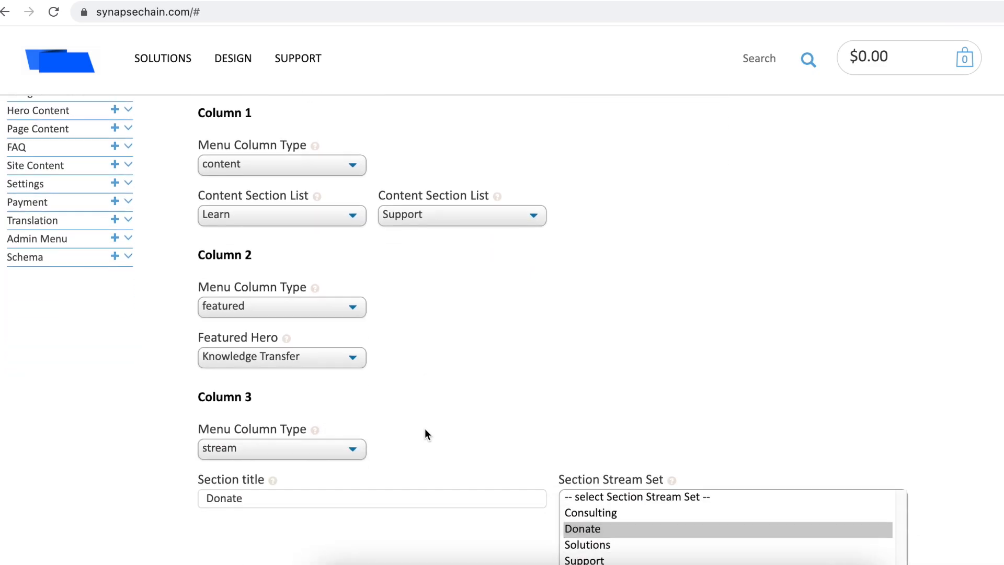
{"action": "scroll", "coordinate": [425, 432], "scroll_direction": "down", "scroll_amount": 5}
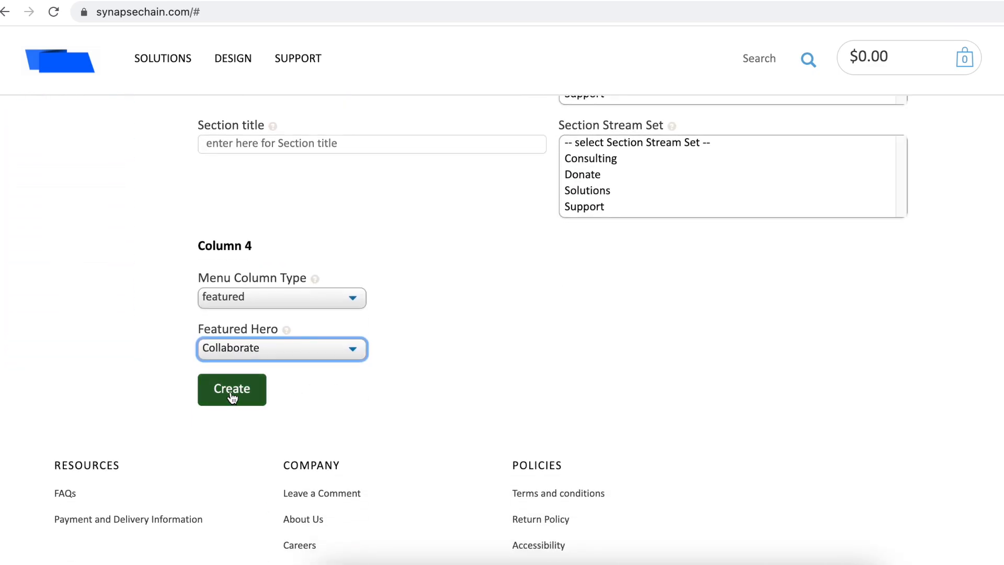
{"action": "left_click", "coordinate": [233, 396]}
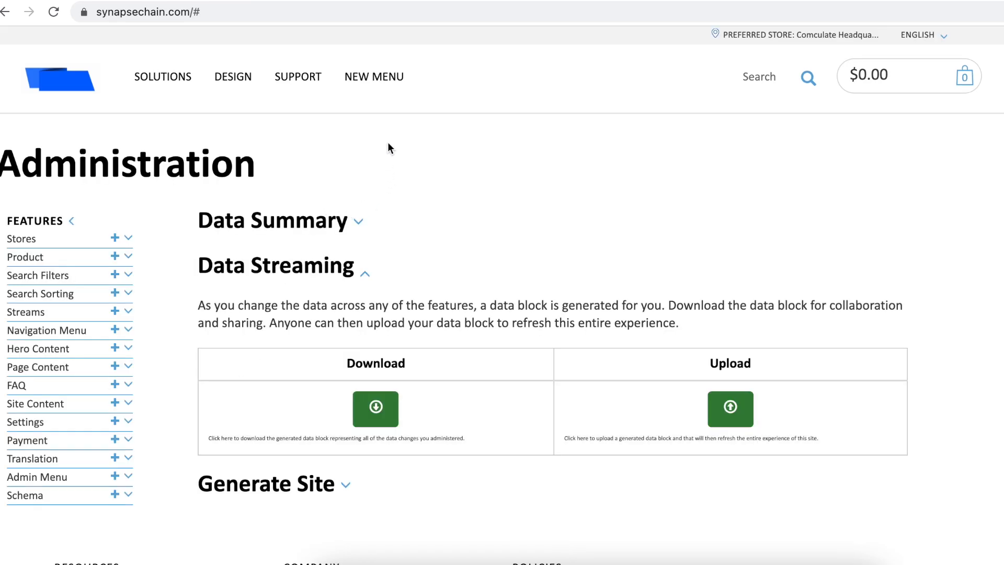
Step: Open Donate (2) from the NEW MENU mega menu to list its two donation products
{"action": "mouse_move", "coordinate": [377, 96]}
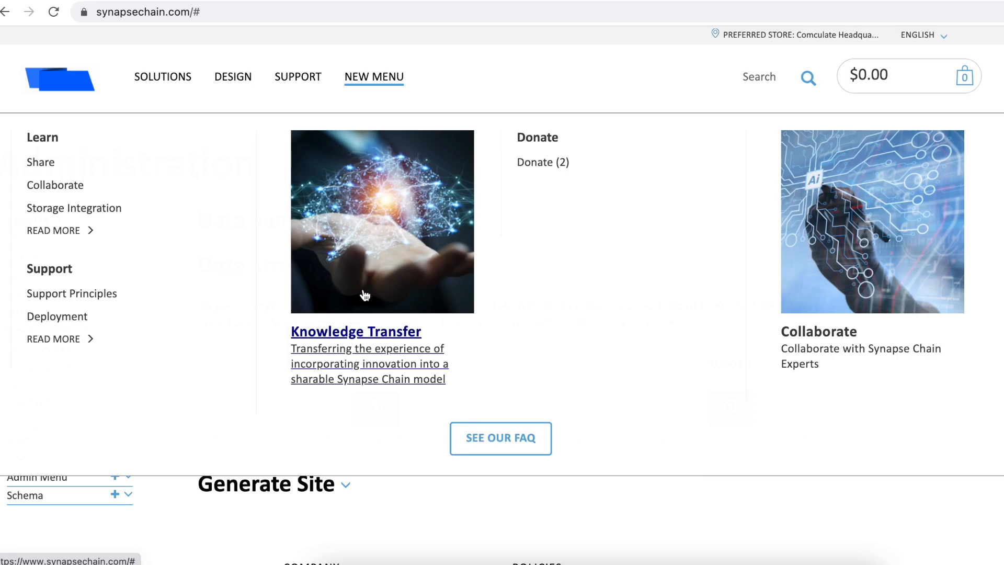
{"action": "left_click", "coordinate": [538, 169]}
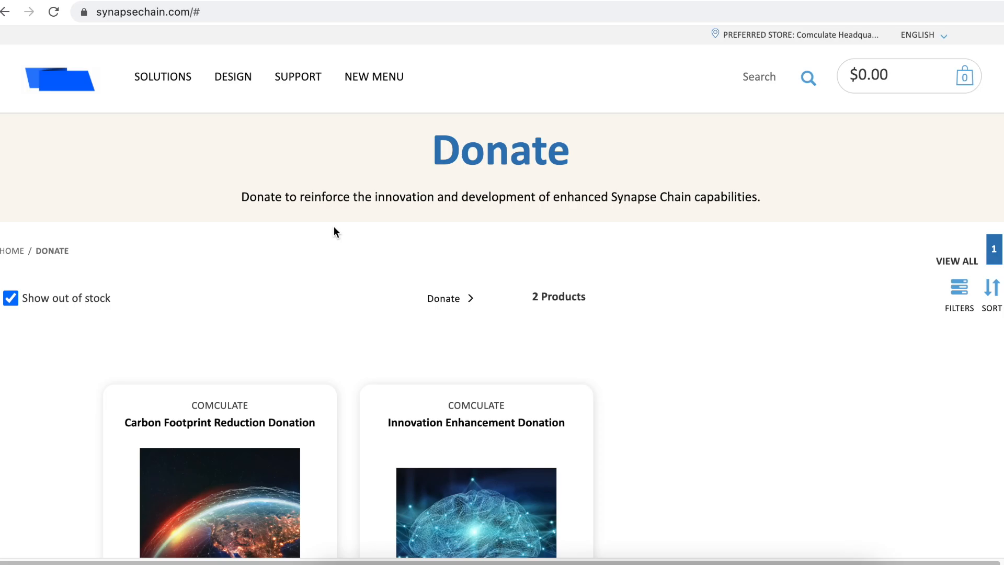
Step: Scroll through the Donate listing page
{"action": "scroll", "coordinate": [334, 232], "scroll_direction": "down", "scroll_amount": 5}
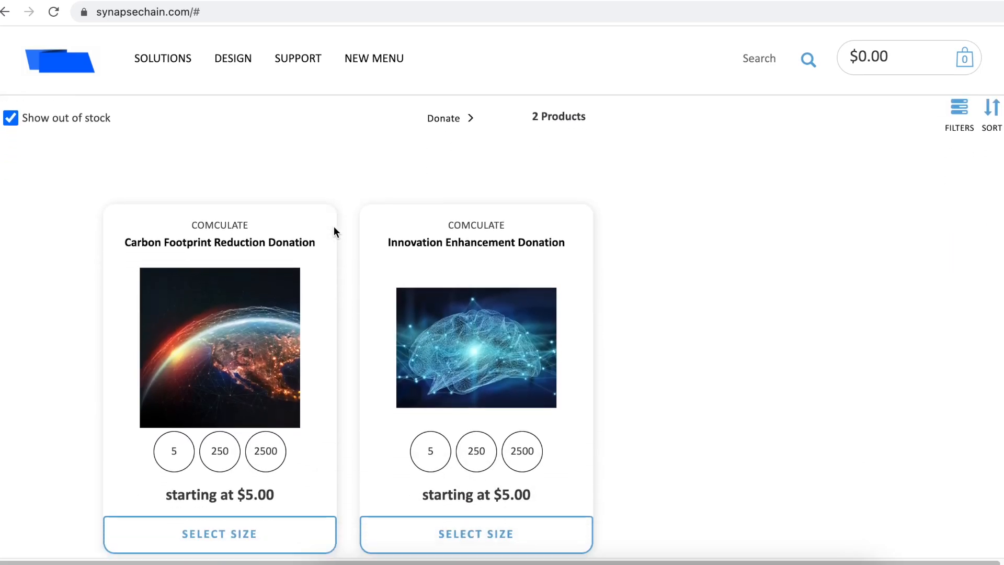
{"action": "scroll", "coordinate": [333, 226], "scroll_direction": "up", "scroll_amount": 5}
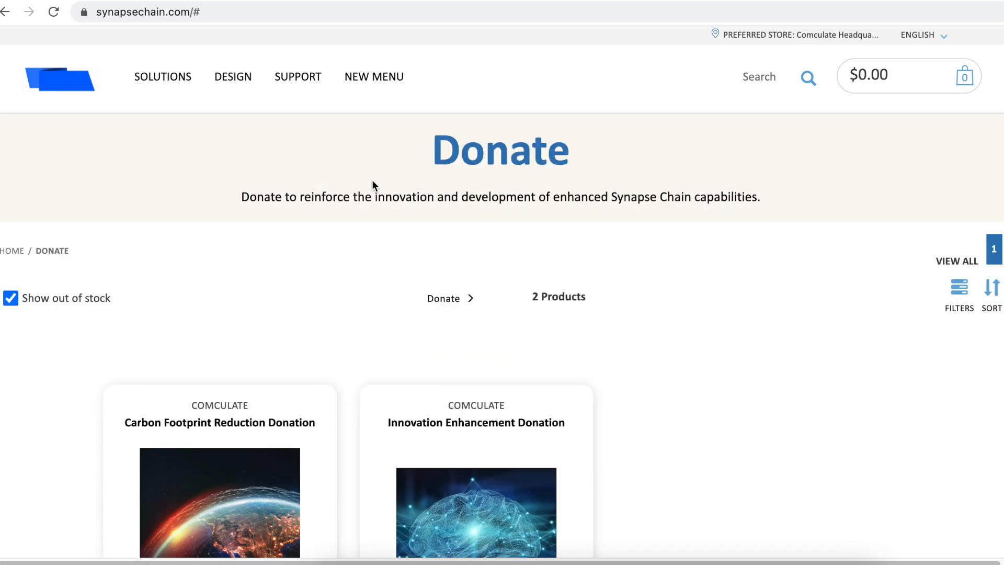
{"action": "scroll", "coordinate": [372, 184], "scroll_direction": "down", "scroll_amount": 15}
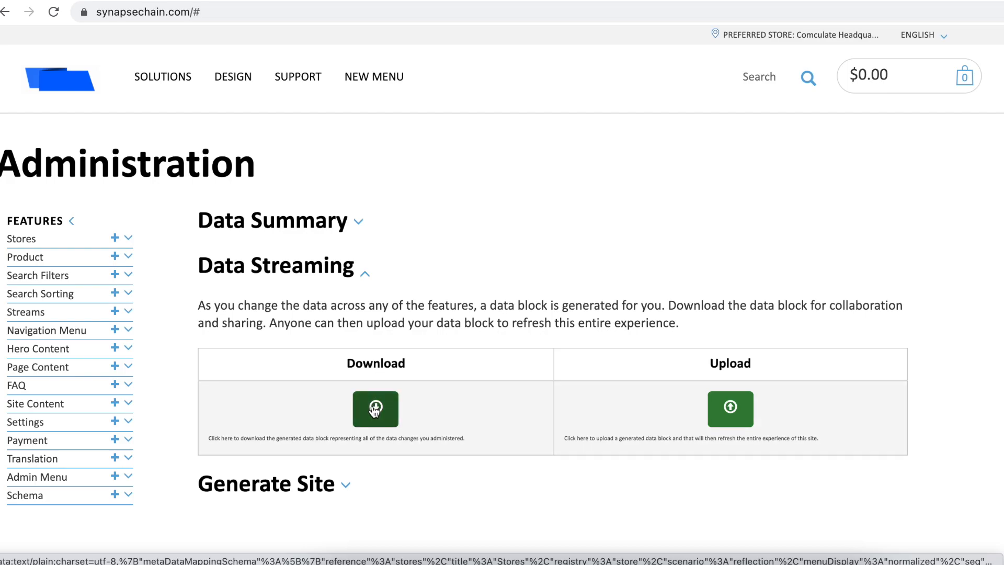
Step: Download the Data Streaming block, saving it as SynapseChain (6).json
{"action": "left_click", "coordinate": [375, 410]}
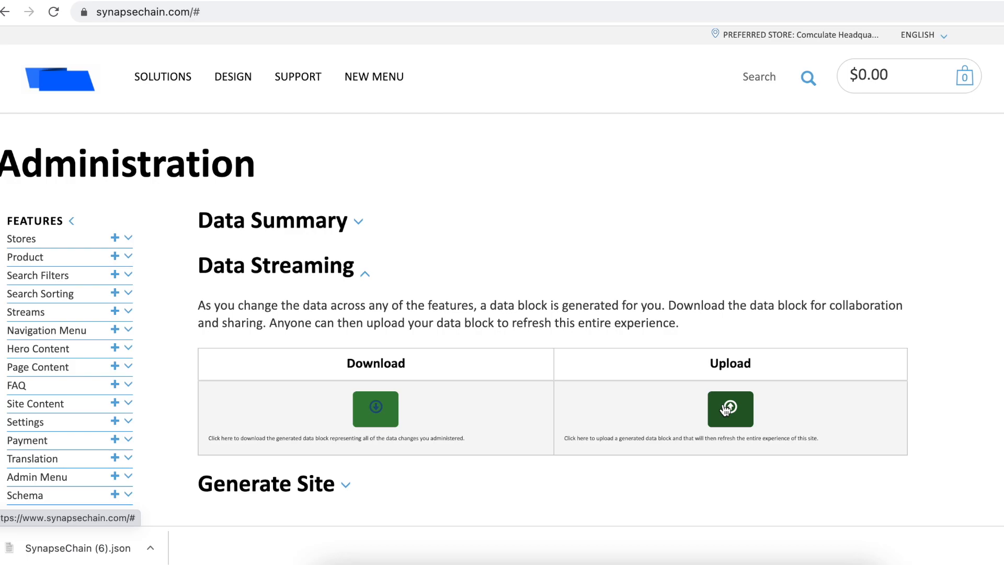
{"action": "mouse_move", "coordinate": [187, 101]}
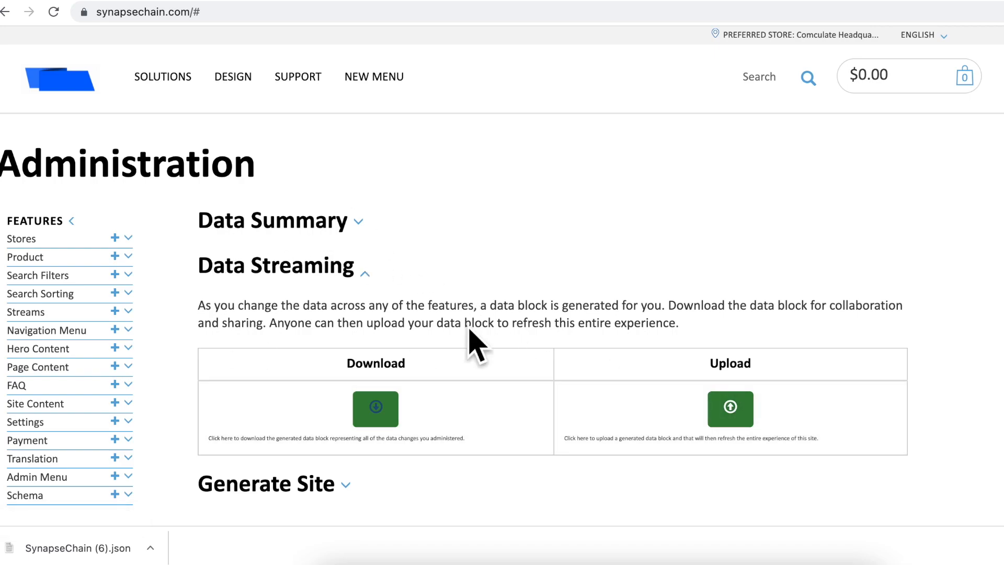
Step: Expand the Generate Site section below Data Streaming to show the site generation request
{"action": "scroll", "coordinate": [535, 438], "scroll_direction": "down", "scroll_amount": 3}
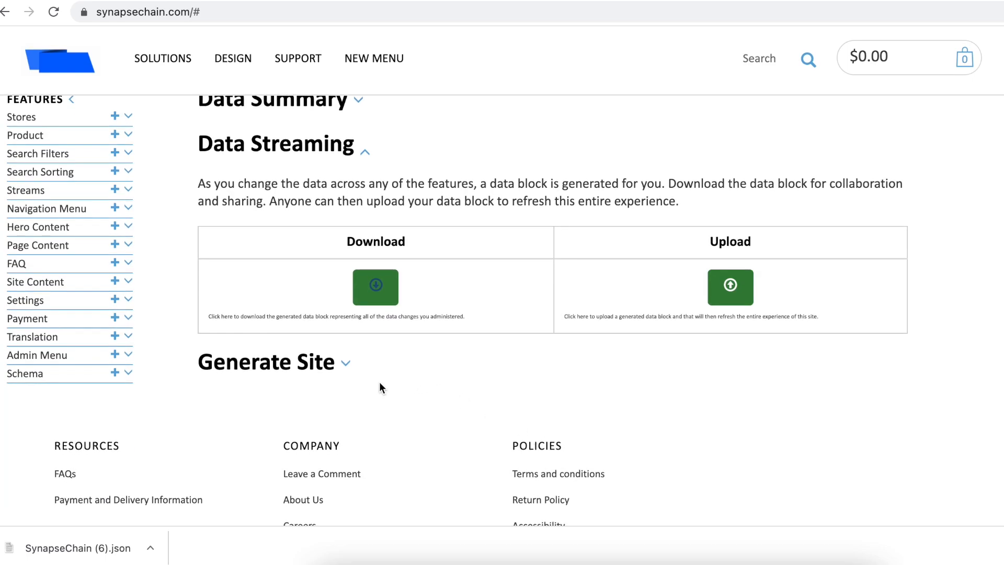
{"action": "left_click", "coordinate": [348, 370]}
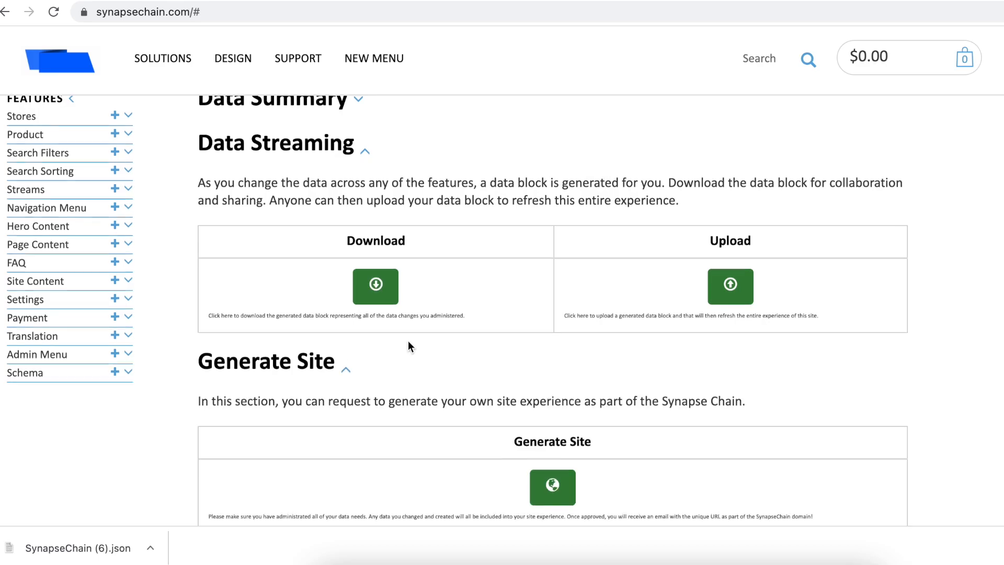
{"action": "mouse_move", "coordinate": [146, 64]}
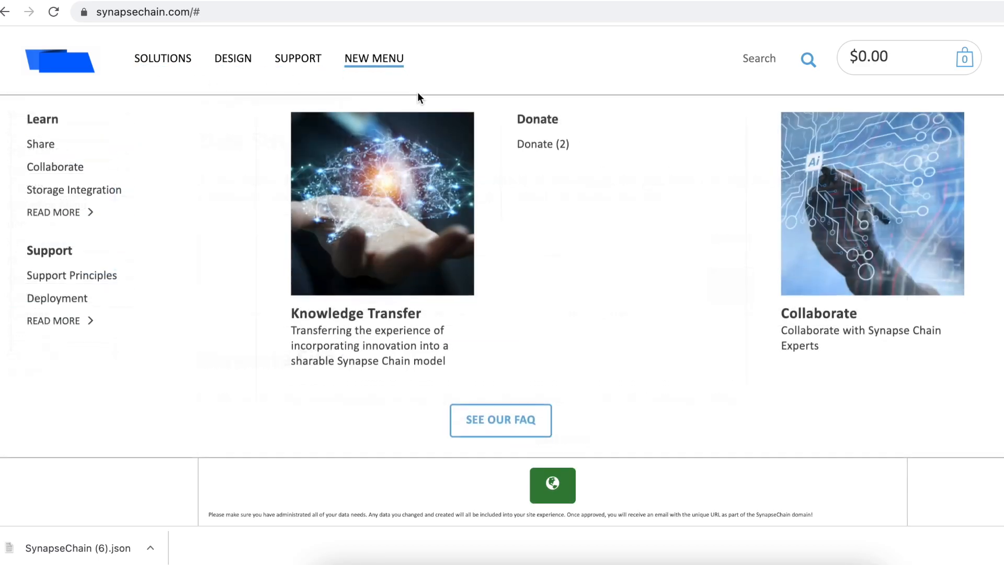
{"action": "scroll", "coordinate": [437, 394], "scroll_direction": "down", "scroll_amount": 1}
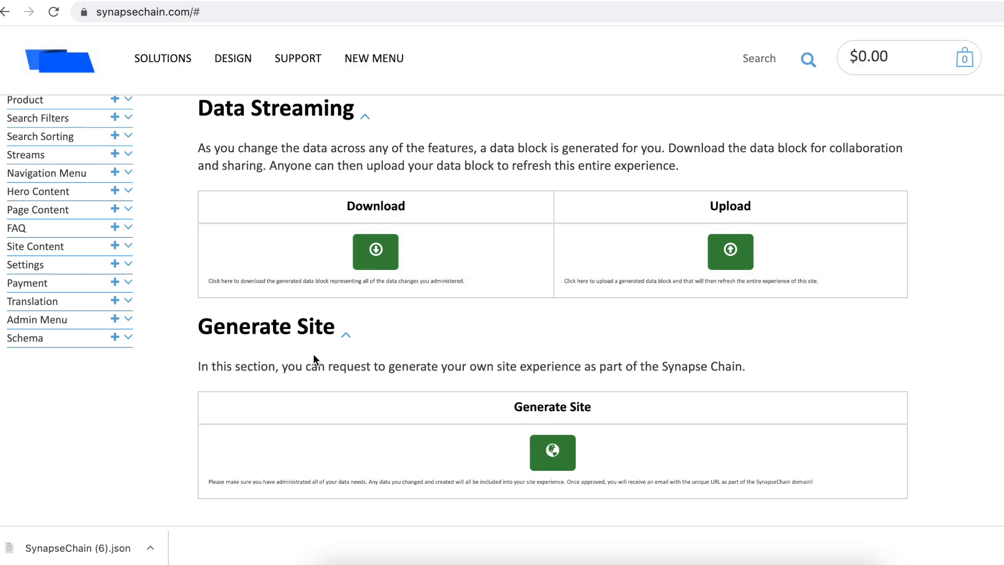
Step: Add the $5.00 Generate Site item to the cart, accept the terms and check out
{"action": "left_click", "coordinate": [552, 452]}
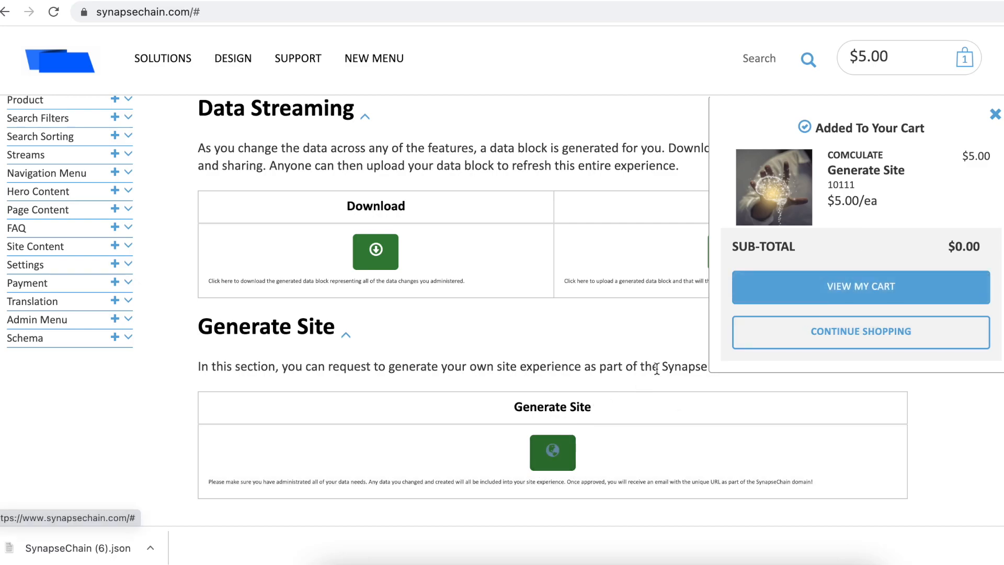
{"action": "left_click", "coordinate": [842, 287]}
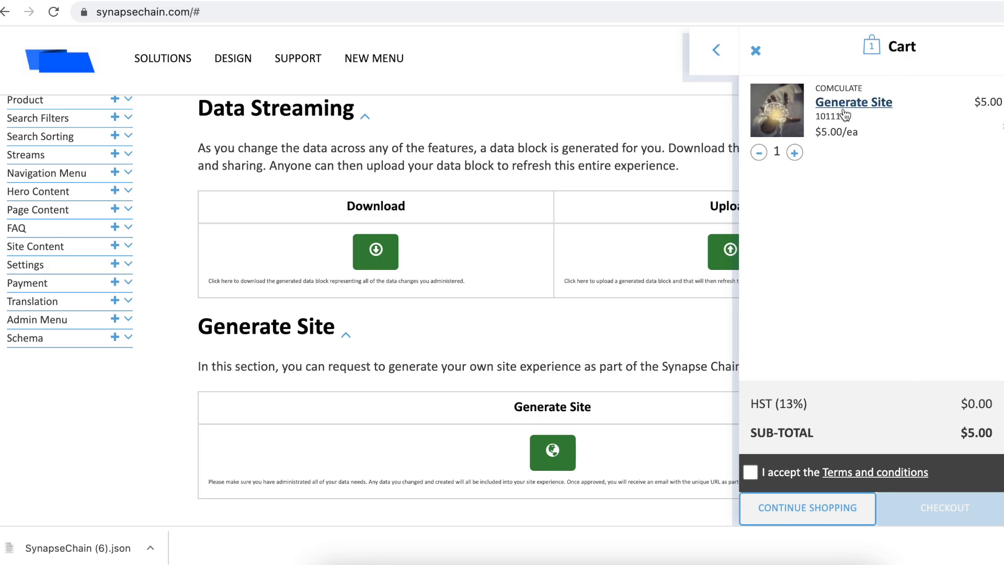
{"action": "left_click", "coordinate": [751, 472]}
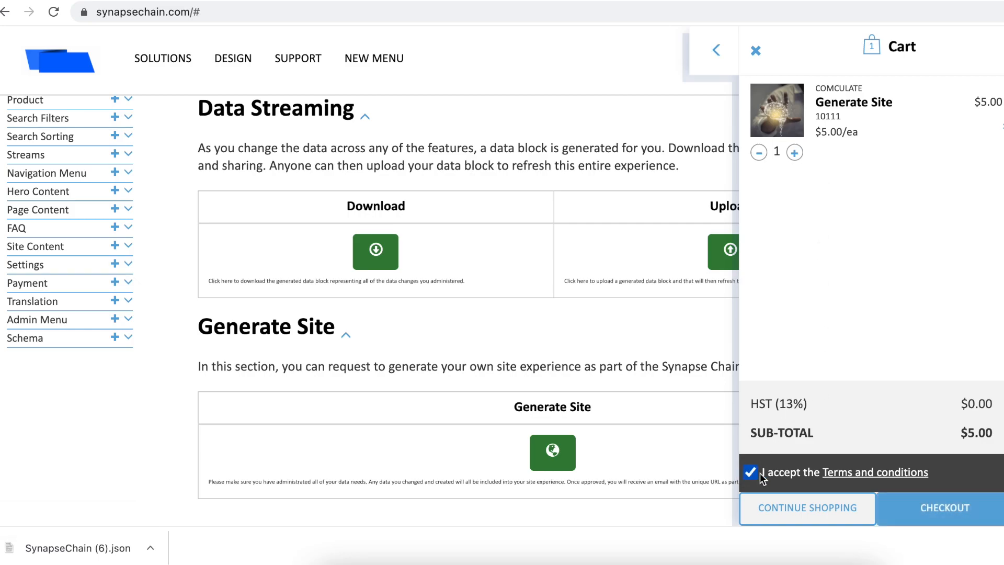
{"action": "left_click", "coordinate": [930, 519]}
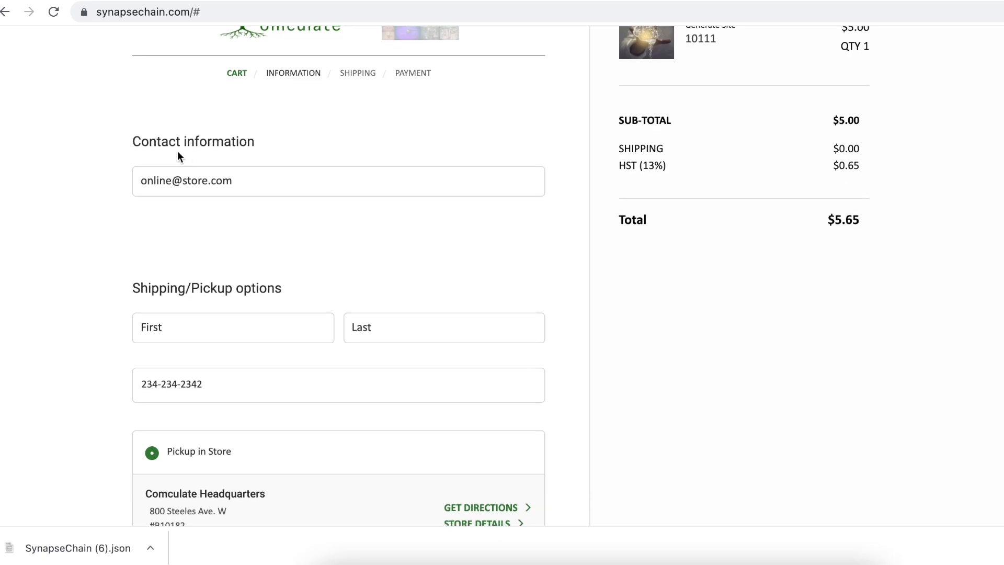
Step: Keep free Pickup in Store and continue to the Payment step, total $5.65
{"action": "scroll", "coordinate": [159, 76], "scroll_direction": "down", "scroll_amount": 2}
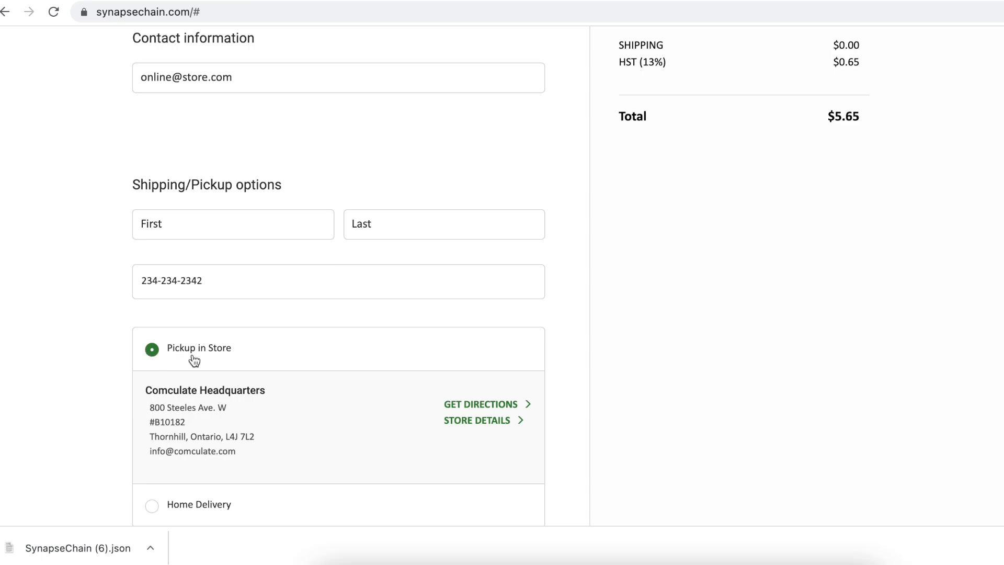
{"action": "scroll", "coordinate": [191, 359], "scroll_direction": "down", "scroll_amount": 1}
{"action": "scroll", "coordinate": [193, 359], "scroll_direction": "down", "scroll_amount": 2}
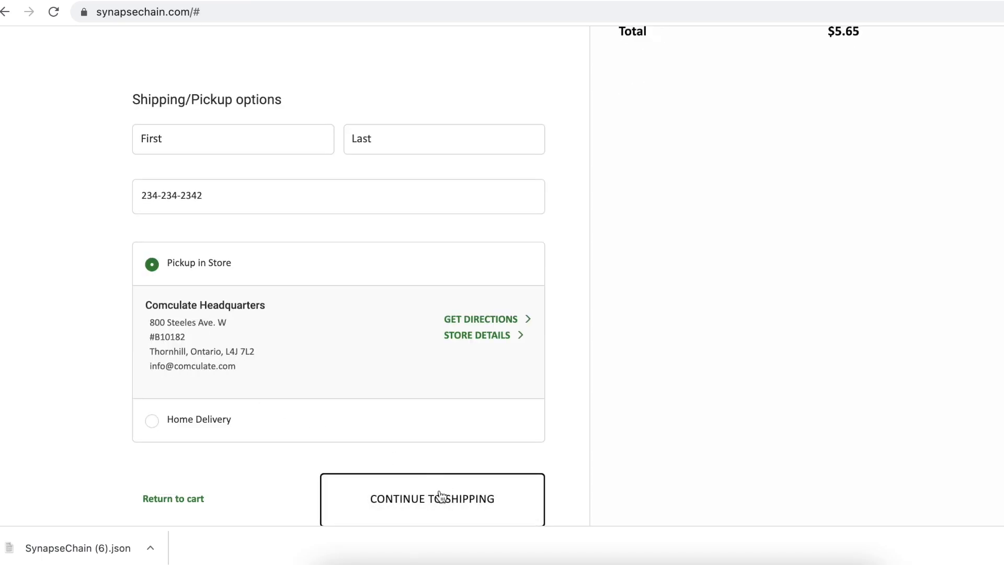
{"action": "left_click", "coordinate": [440, 496]}
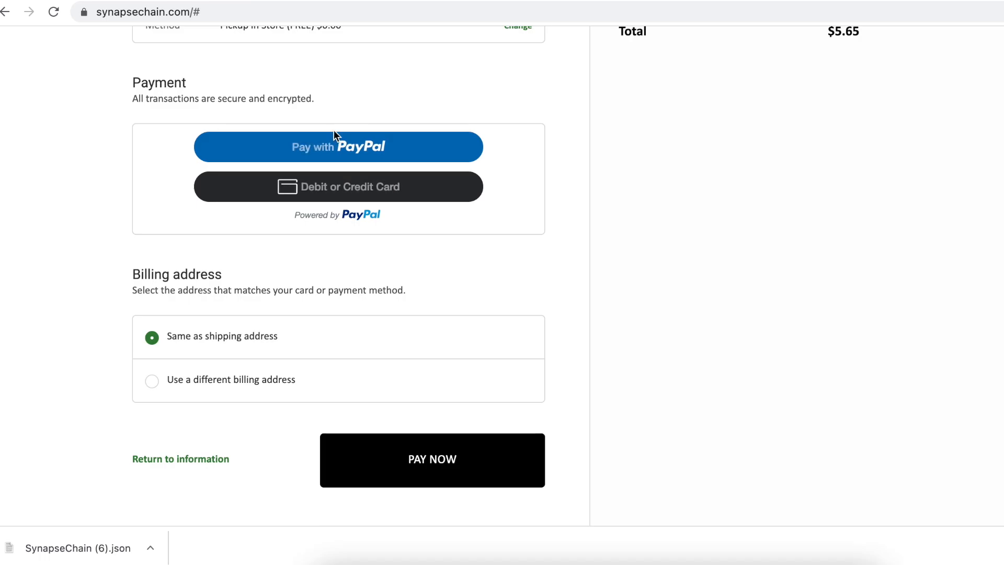
{"action": "scroll", "coordinate": [412, 265], "scroll_direction": "up", "scroll_amount": 3}
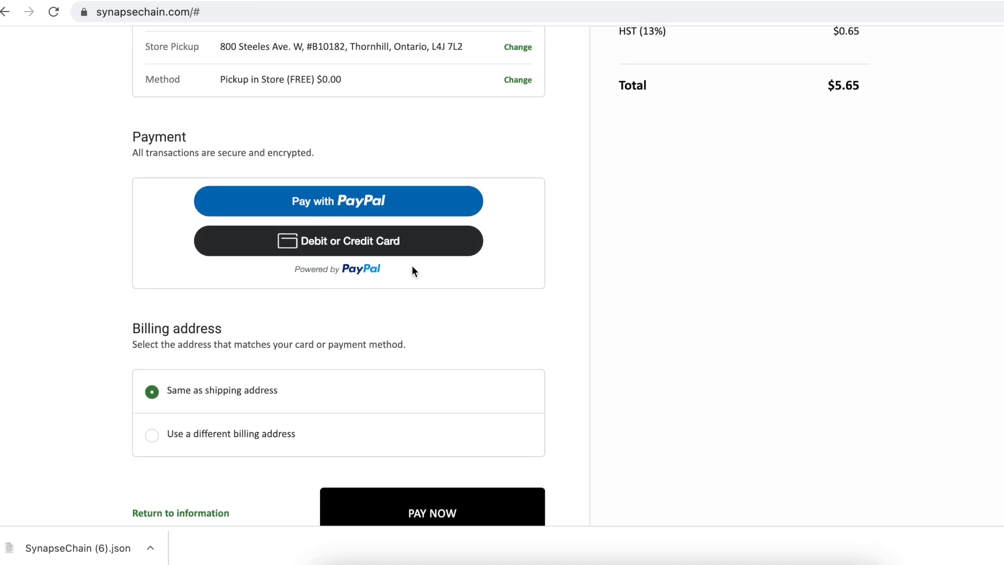
{"action": "scroll", "coordinate": [412, 267], "scroll_direction": "up", "scroll_amount": 5}
{"action": "scroll", "coordinate": [413, 267], "scroll_direction": "down", "scroll_amount": 2}
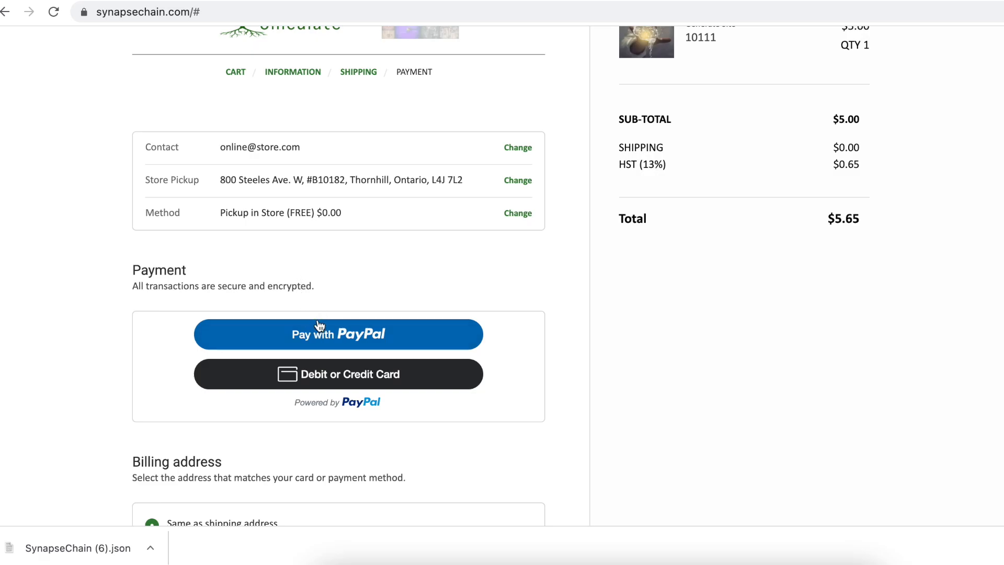
Step: Pay the $5.65 Generate Site order with PayPal
{"action": "left_click", "coordinate": [324, 337]}
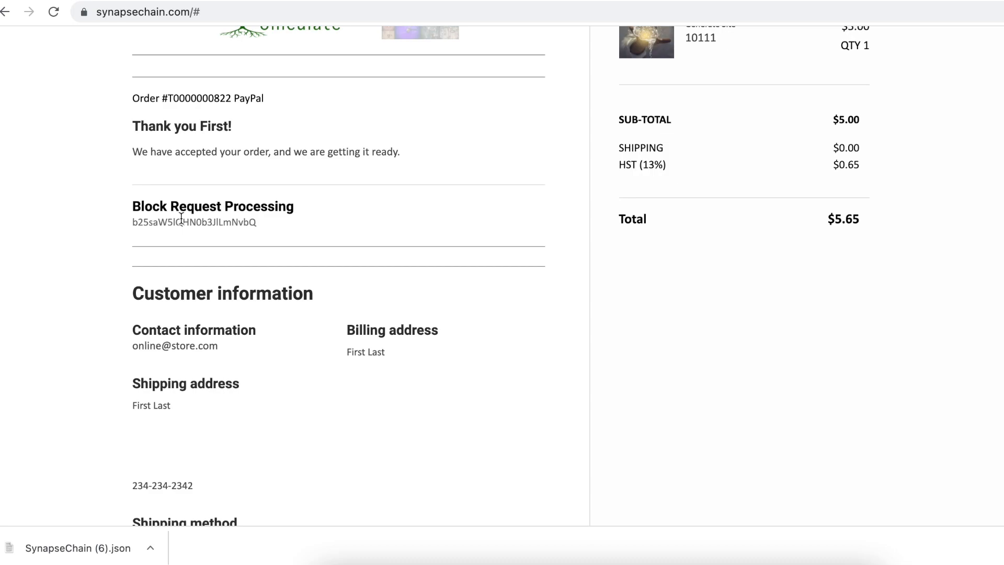
Step: Select and copy the full Block Request Processing code from the order confirmation
{"action": "double_click", "coordinate": [183, 222]}
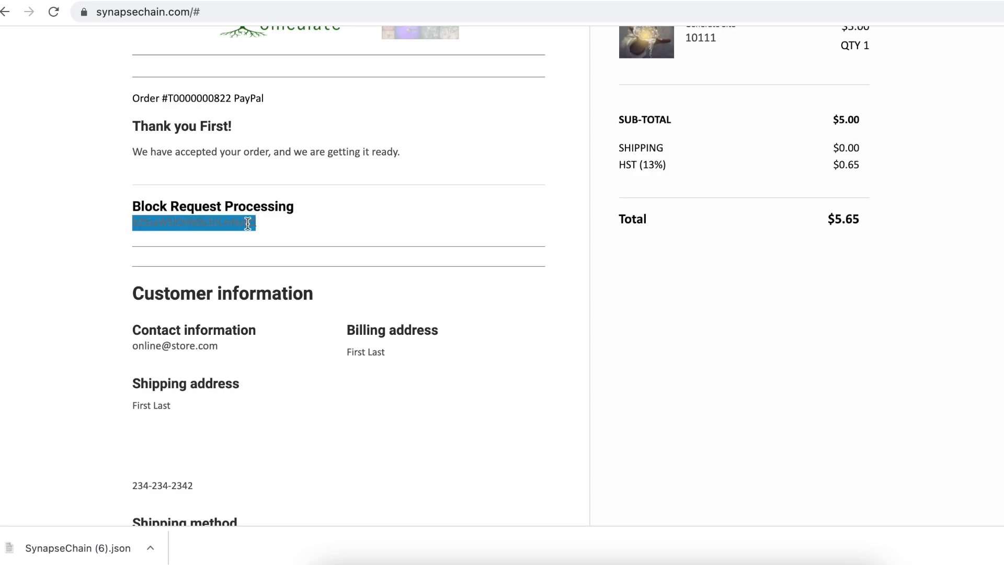
{"action": "left_click", "coordinate": [319, 234]}
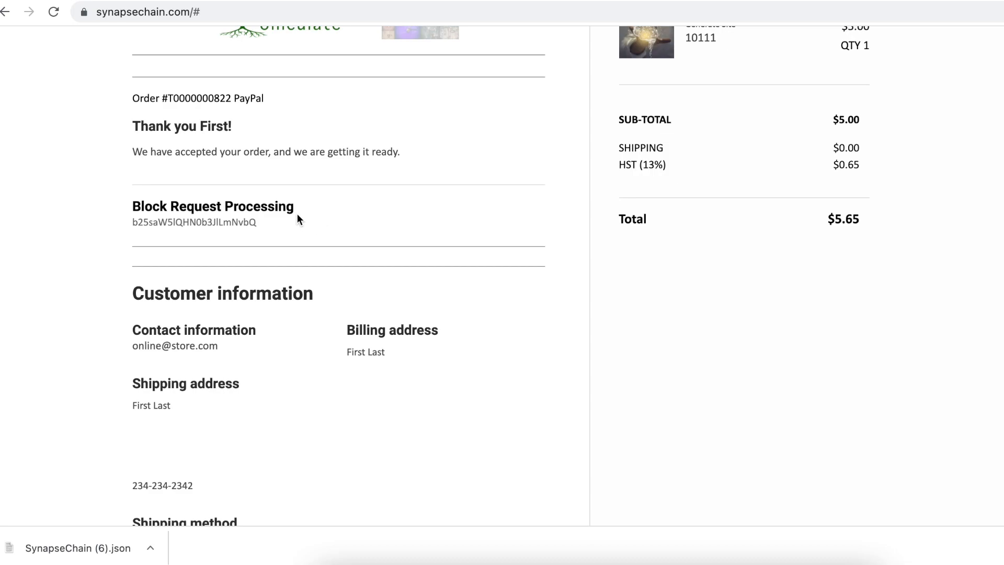
{"action": "double_click", "coordinate": [189, 221]}
{"action": "left_click", "coordinate": [254, 221]}
{"action": "double_click", "coordinate": [222, 224]}
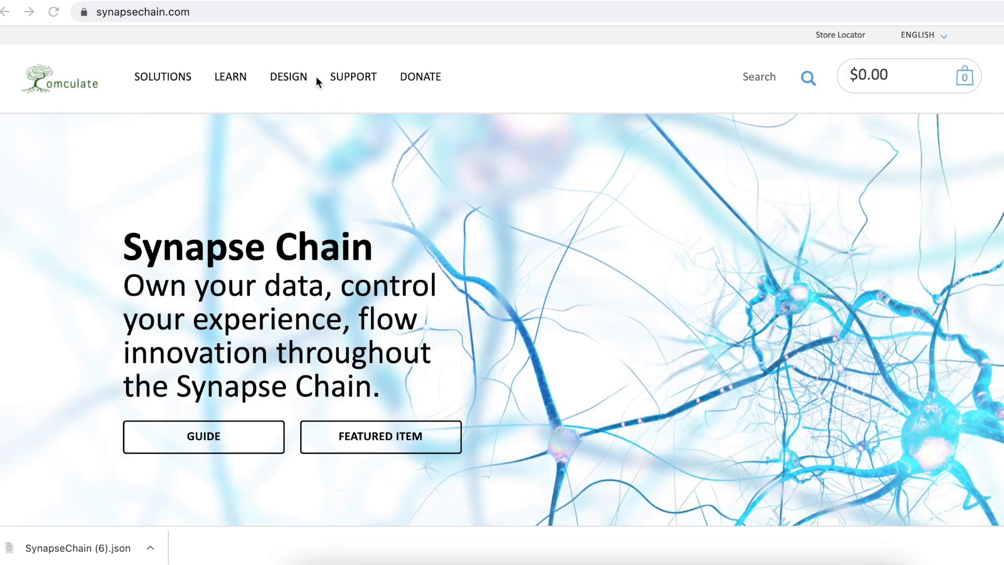
Step: Reload the home page, then paste the site address with ?block= and the copied code
{"action": "left_click", "coordinate": [281, 11]}
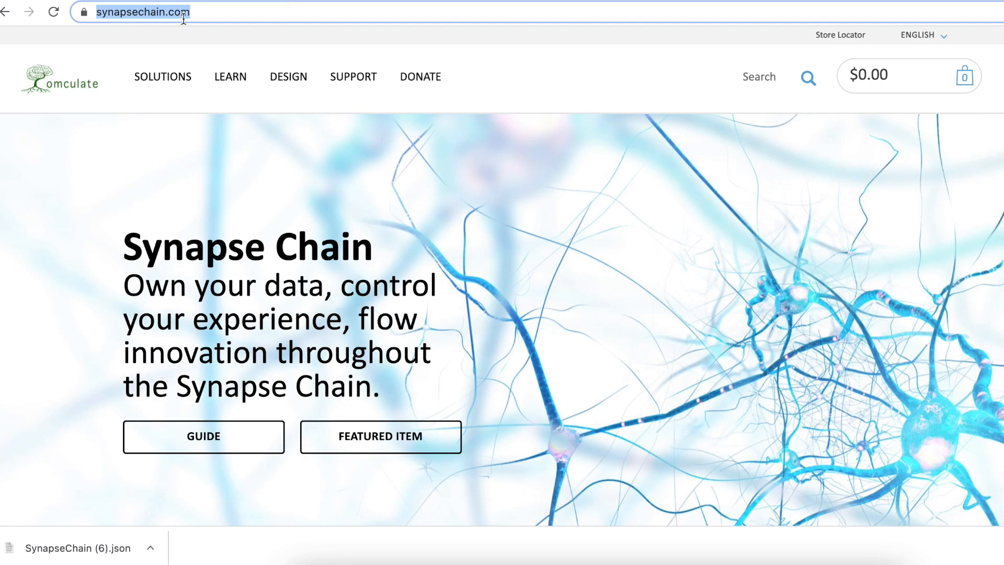
{"action": "key", "text": "Return"}
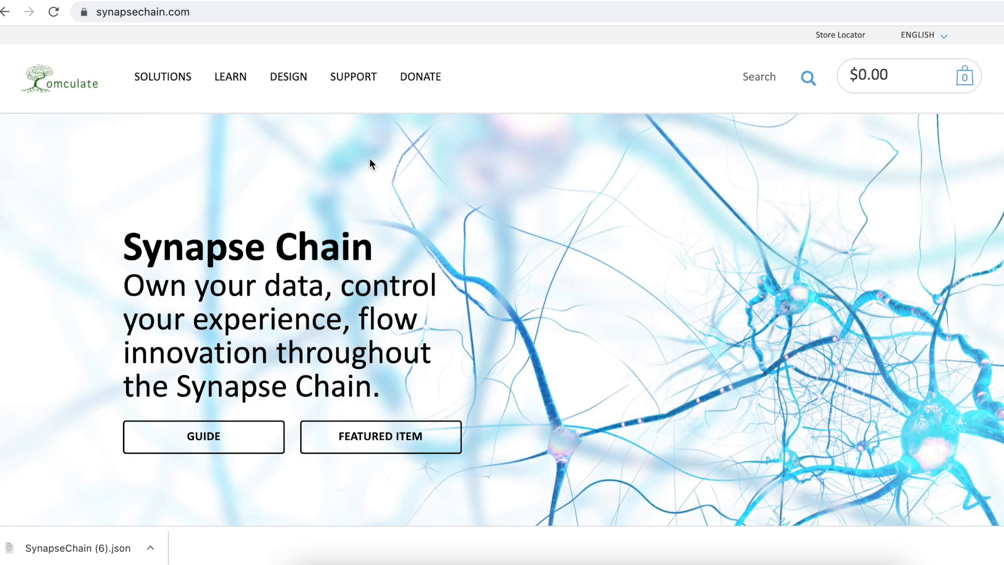
{"action": "left_click", "coordinate": [223, 12]}
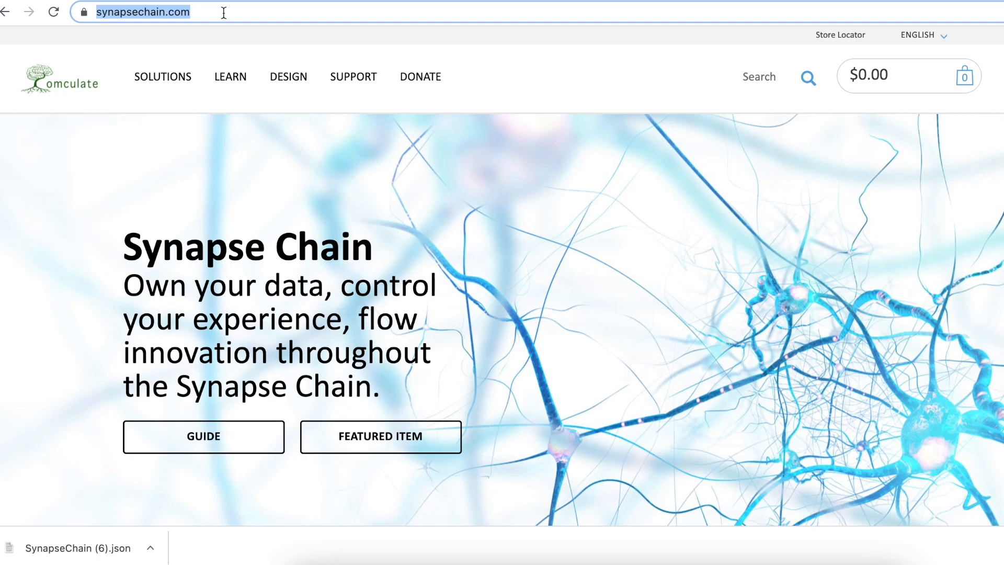
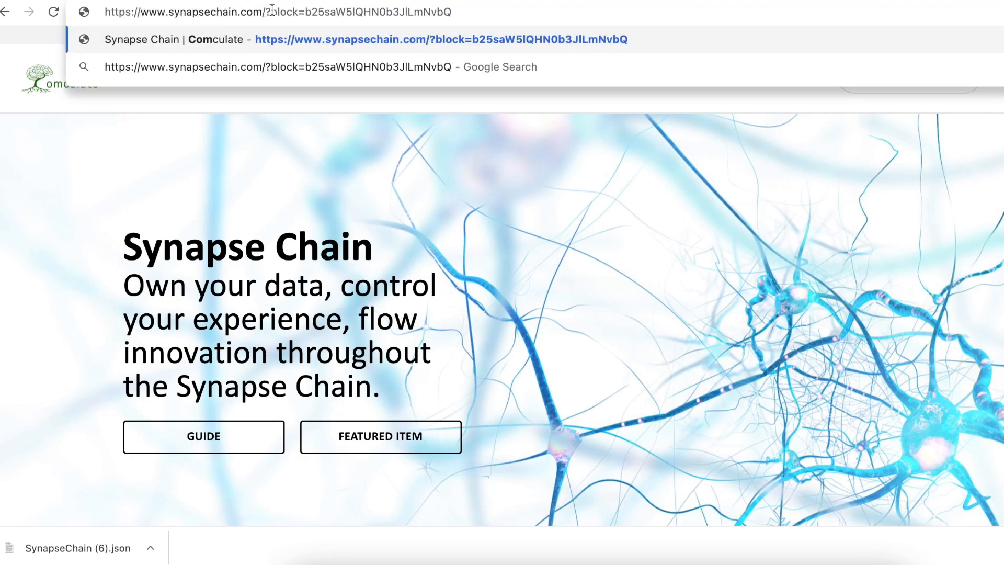
Step: Check the pasted block-code address and load it to show the custom site
{"action": "left_click_drag", "start_coordinate": [308, 11], "coordinate": [473, 13]}
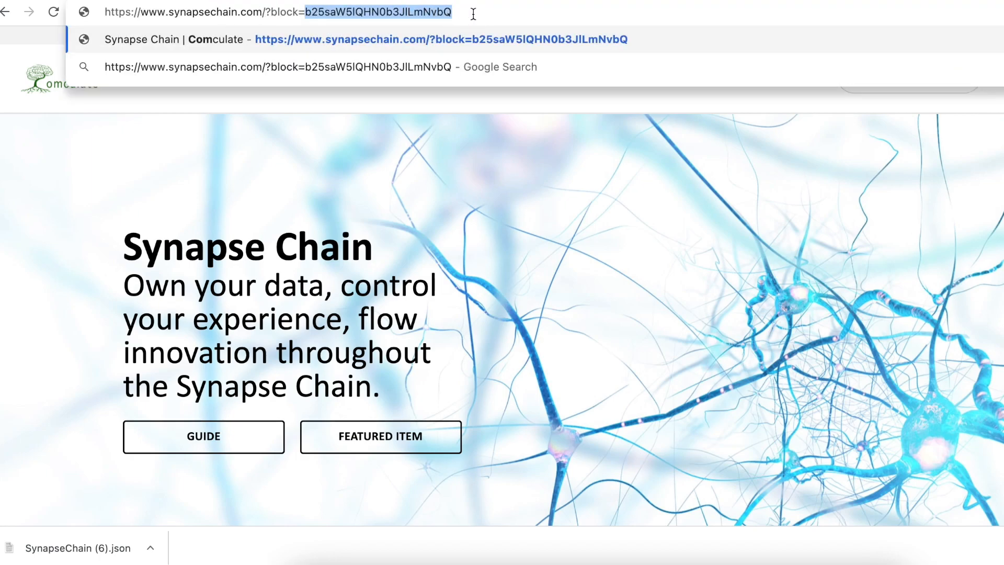
{"action": "left_click", "coordinate": [409, 15]}
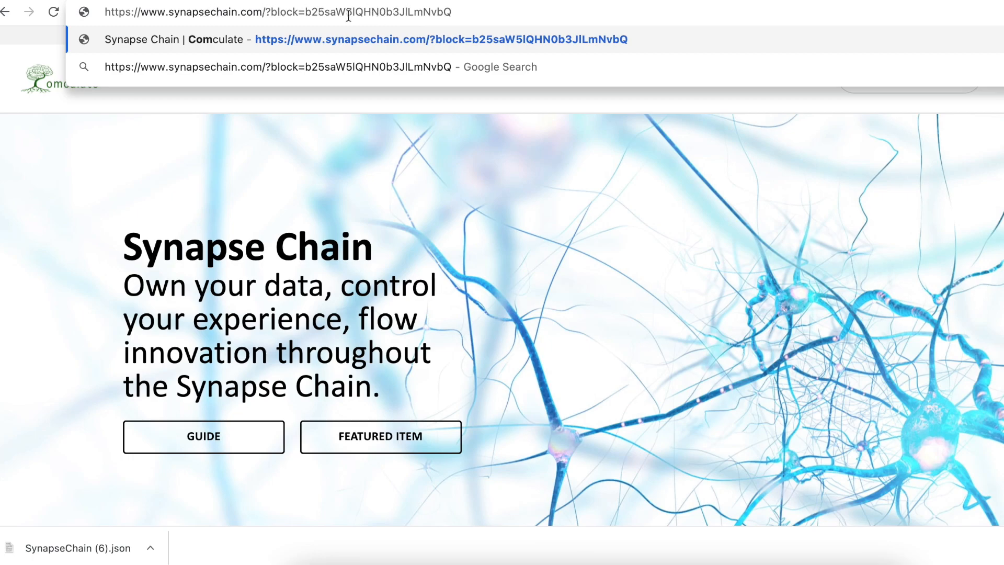
{"action": "left_click_drag", "start_coordinate": [473, 12], "coordinate": [79, 13]}
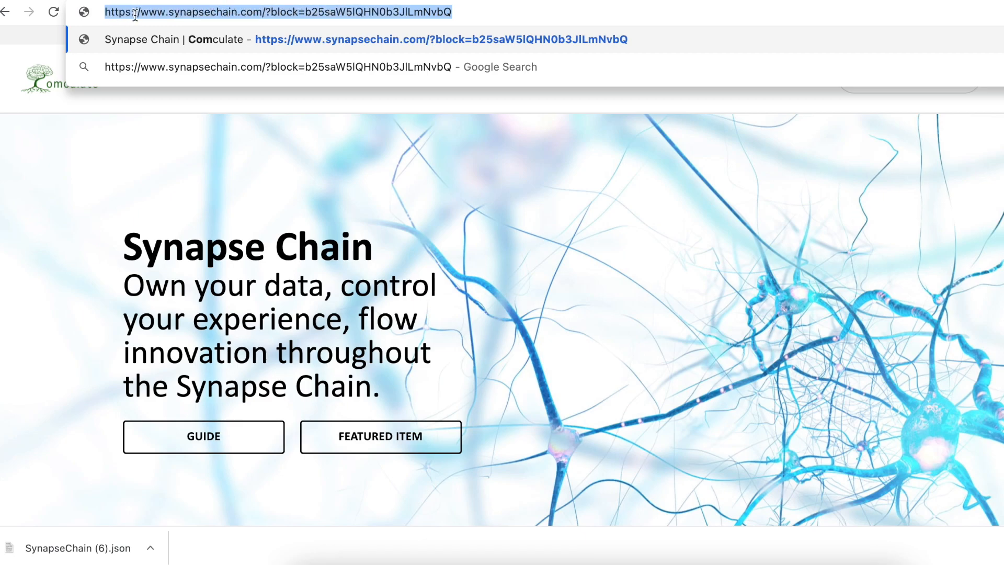
{"action": "left_click", "coordinate": [456, 16]}
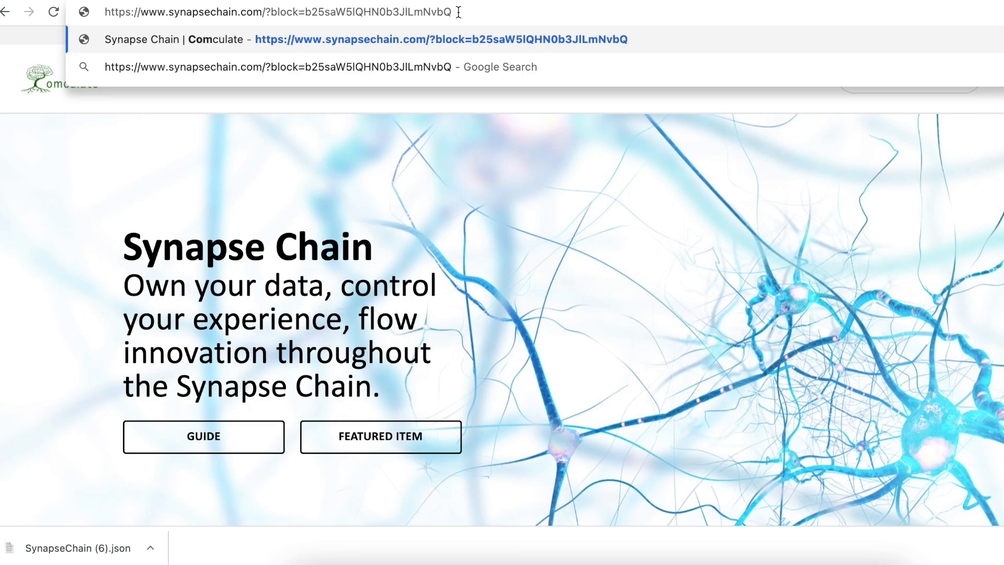
{"action": "key", "text": "Return"}
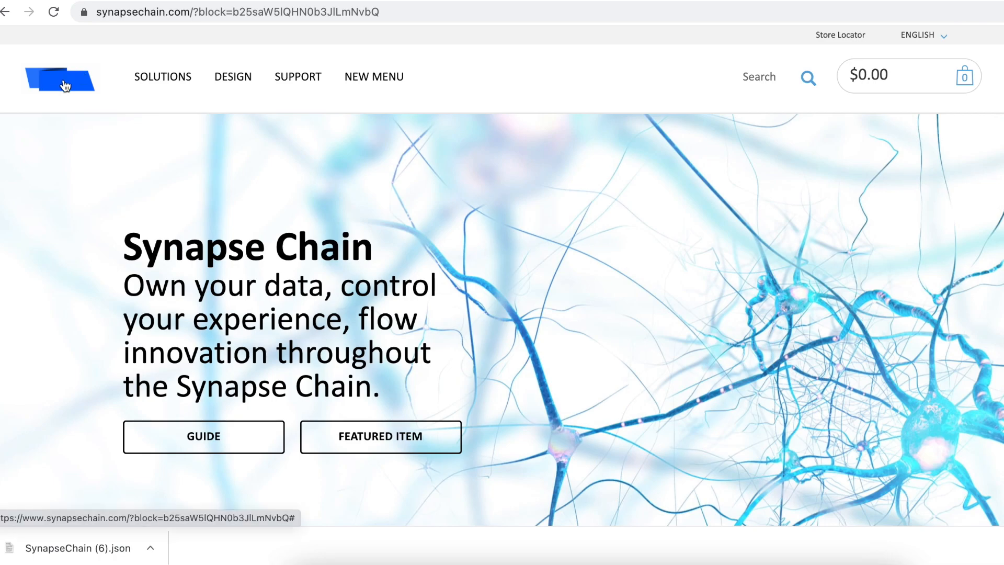
Step: Show the custom site's Administration page with the Generate Site item back in the cart at $5.00
{"action": "mouse_move", "coordinate": [198, 77]}
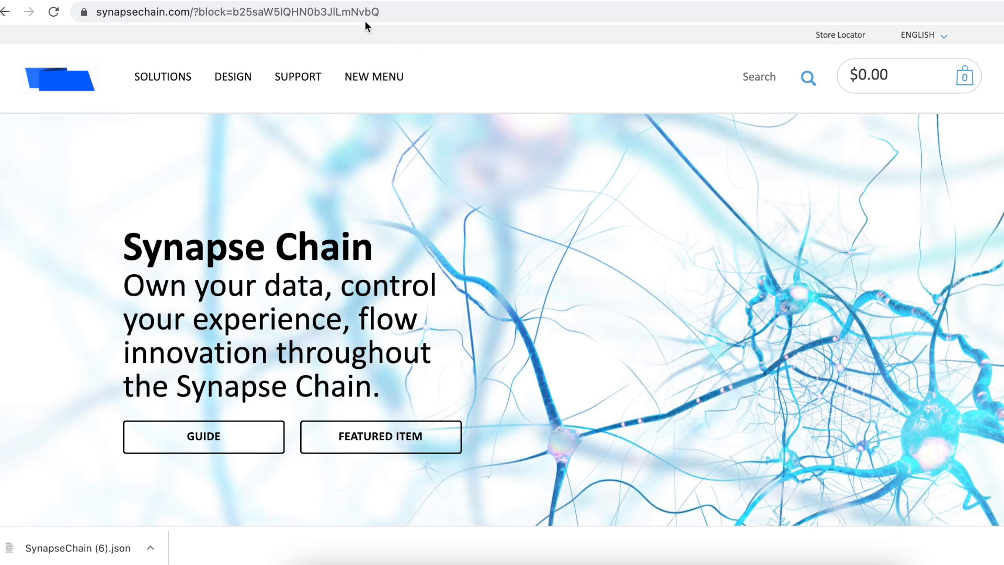
{"action": "left_click", "coordinate": [348, 11]}
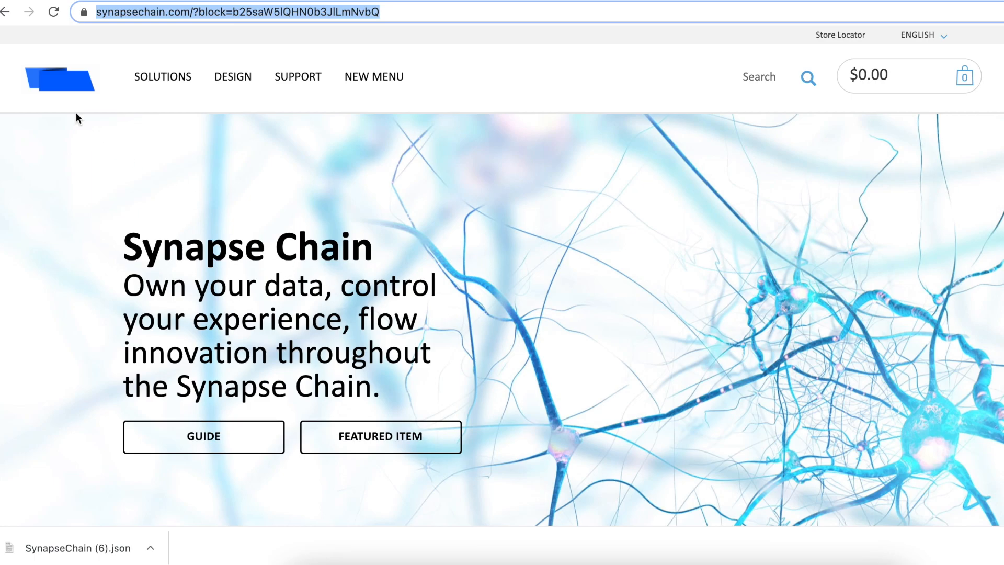
{"action": "mouse_move", "coordinate": [202, 78]}
{"action": "mouse_move", "coordinate": [382, 82]}
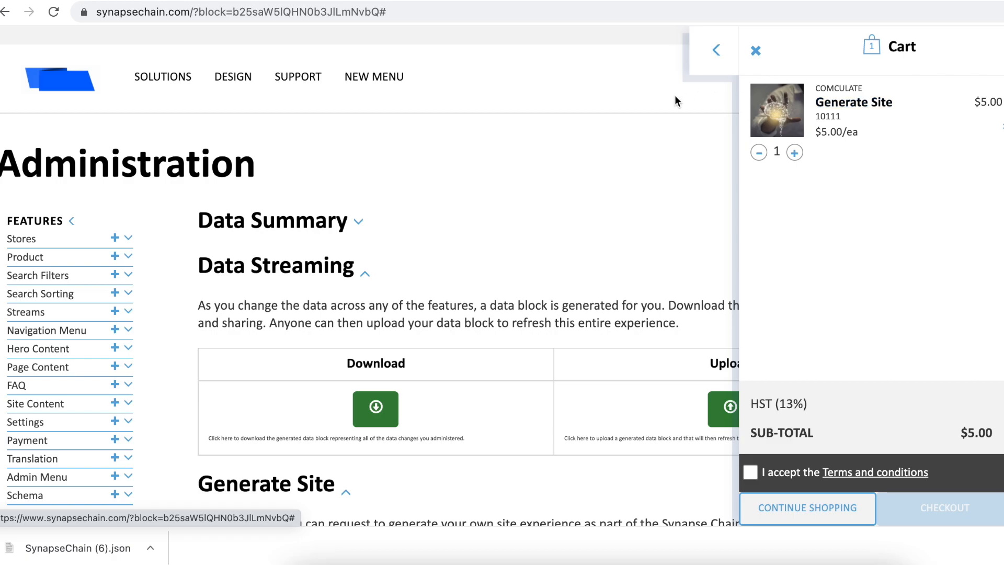
Step: Expand Settings and view the API Inventory Snapshot, API Item Master and API Order Submit entries
{"action": "scroll", "coordinate": [314, 311], "scroll_direction": "down", "scroll_amount": 3}
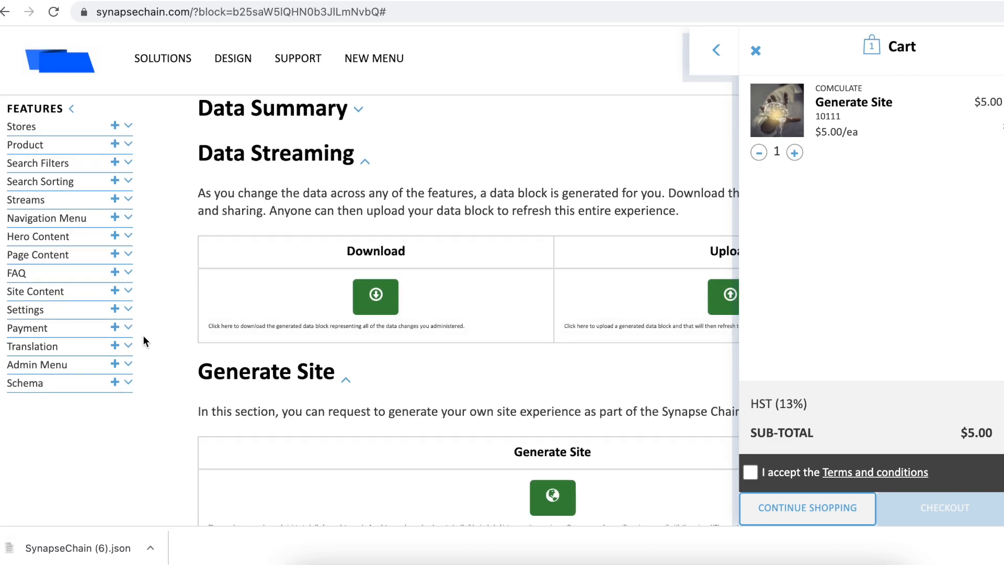
{"action": "left_click", "coordinate": [128, 310]}
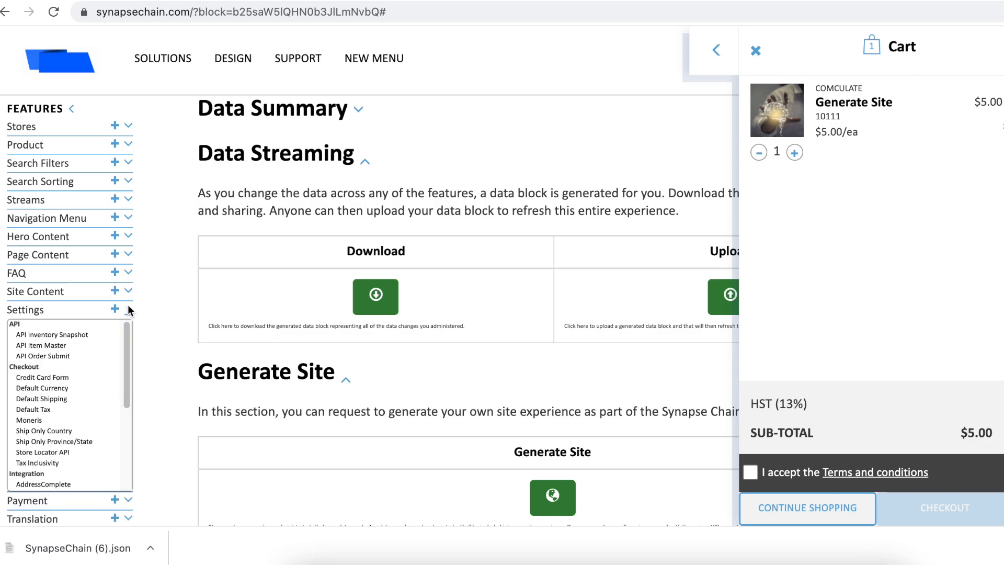
{"action": "left_click", "coordinate": [49, 334]}
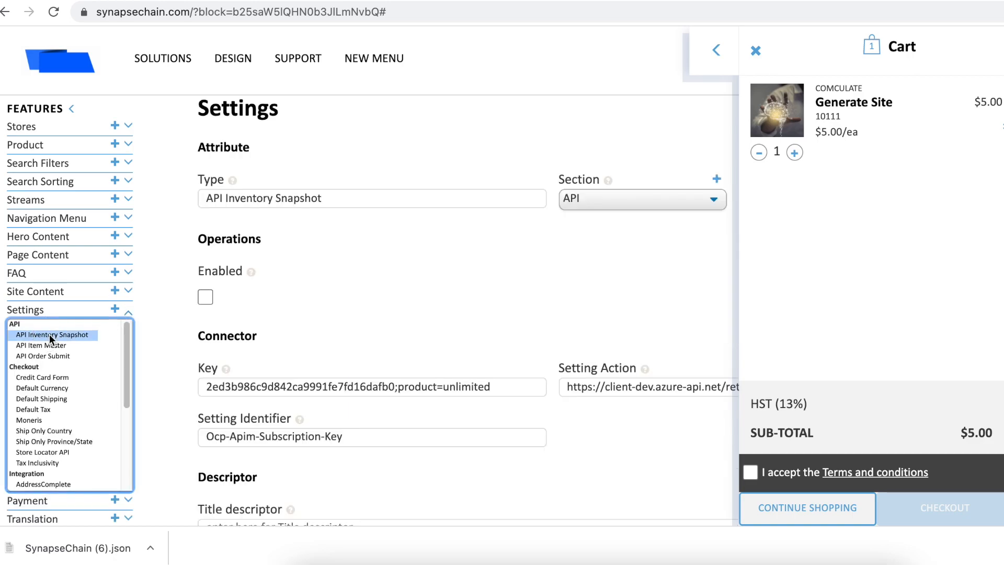
{"action": "left_click", "coordinate": [47, 346]}
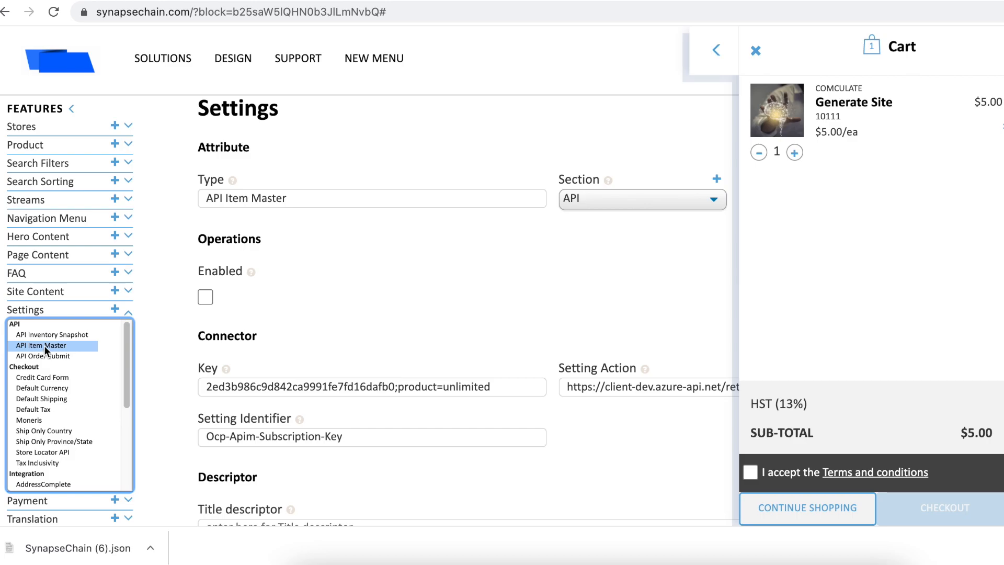
{"action": "left_click", "coordinate": [44, 356]}
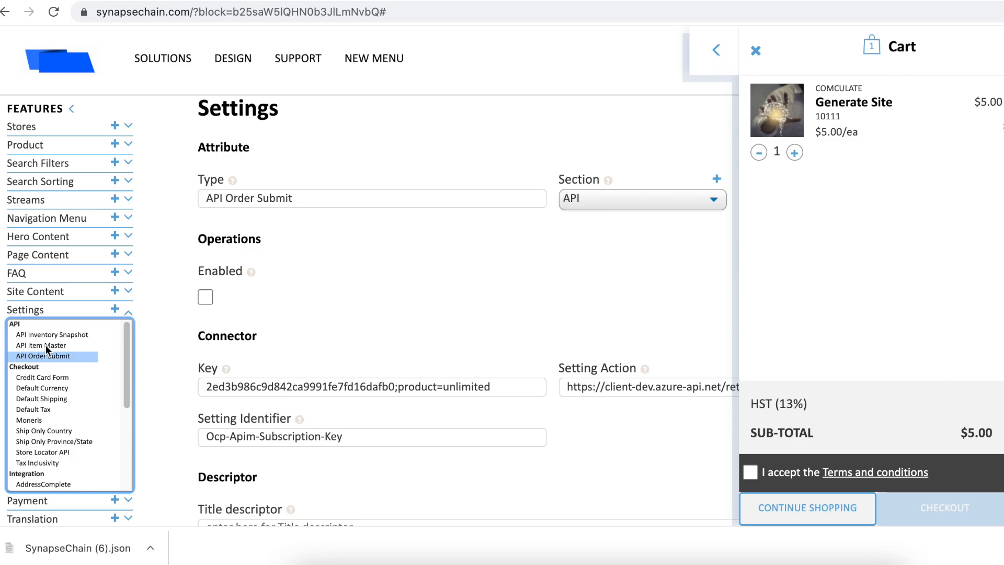
Step: Compare API Inventory Snapshot again, ending on the API Item Master settings
{"action": "left_click", "coordinate": [45, 344]}
{"action": "left_click", "coordinate": [48, 335]}
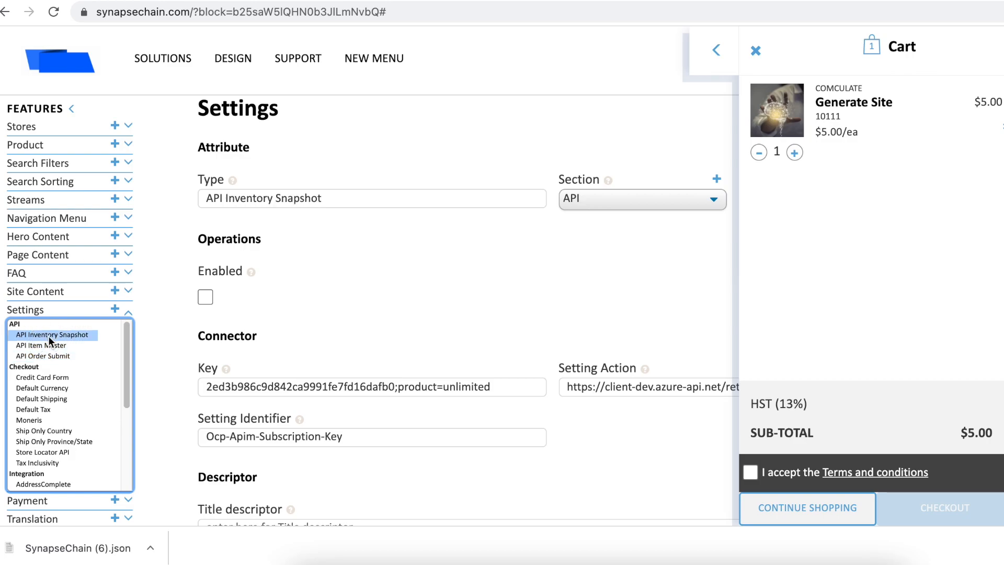
{"action": "left_click", "coordinate": [46, 345]}
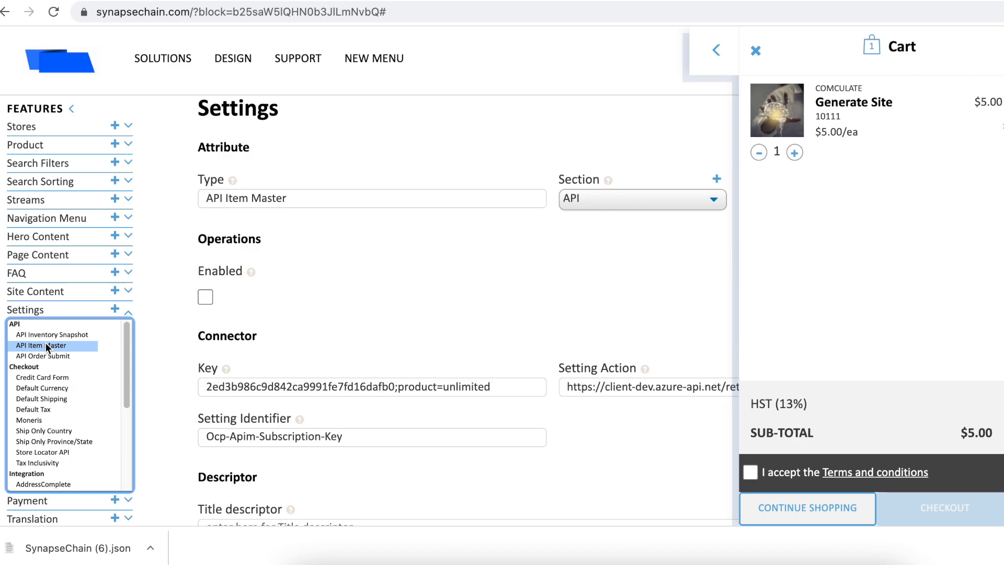
{"action": "scroll", "coordinate": [46, 343], "scroll_direction": "up", "scroll_amount": 2}
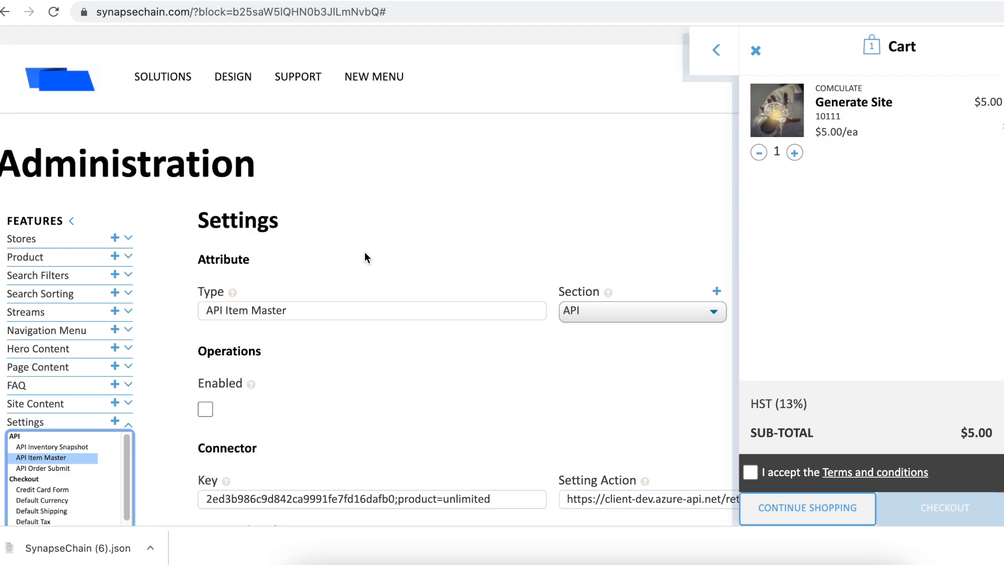